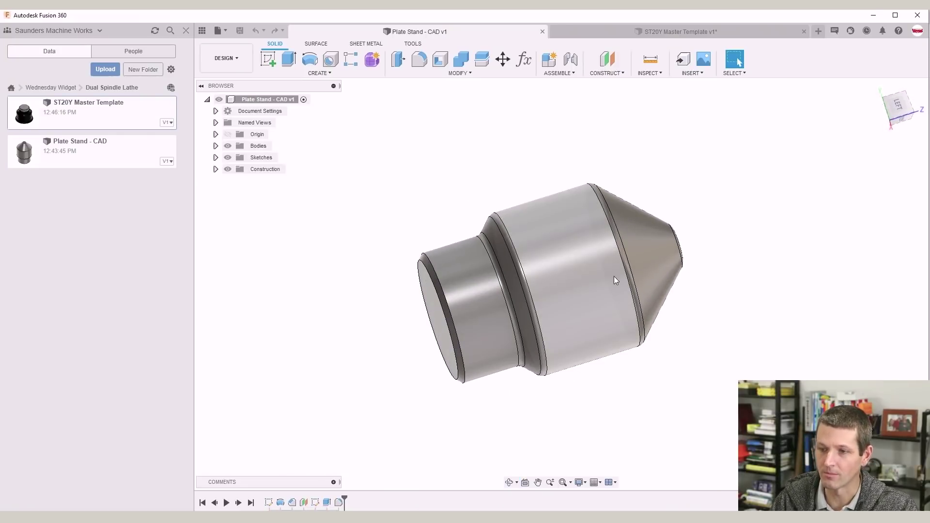
- Look over both ends of the plate stand part and close the Plate Stand - CAD document
{"action": "middle_click_drag", "start_coordinate": [610, 274], "coordinate": [625, 315], "text": "shift"}
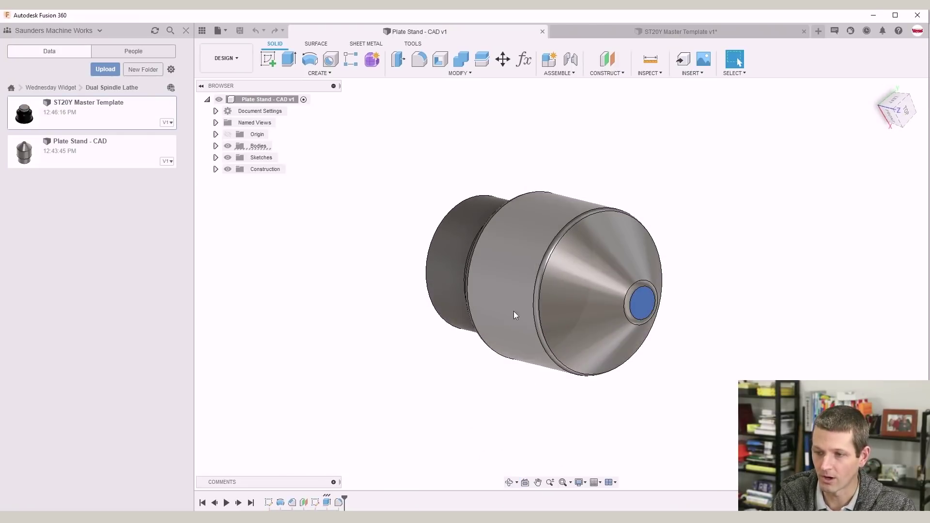
{"action": "middle_click_drag", "start_coordinate": [504, 315], "coordinate": [398, 353], "text": "shift"}
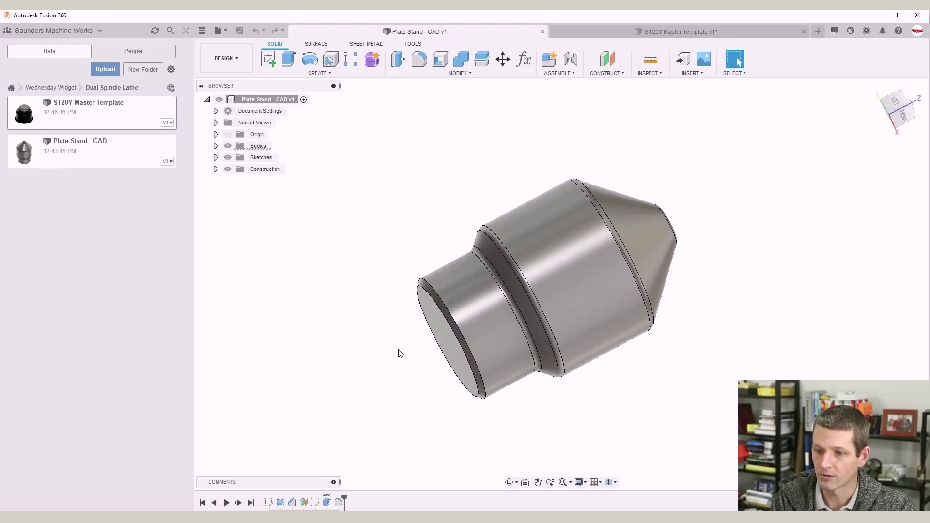
{"action": "left_click", "coordinate": [445, 344]}
{"action": "middle_click_drag", "start_coordinate": [390, 300], "coordinate": [365, 281], "text": "shift"}
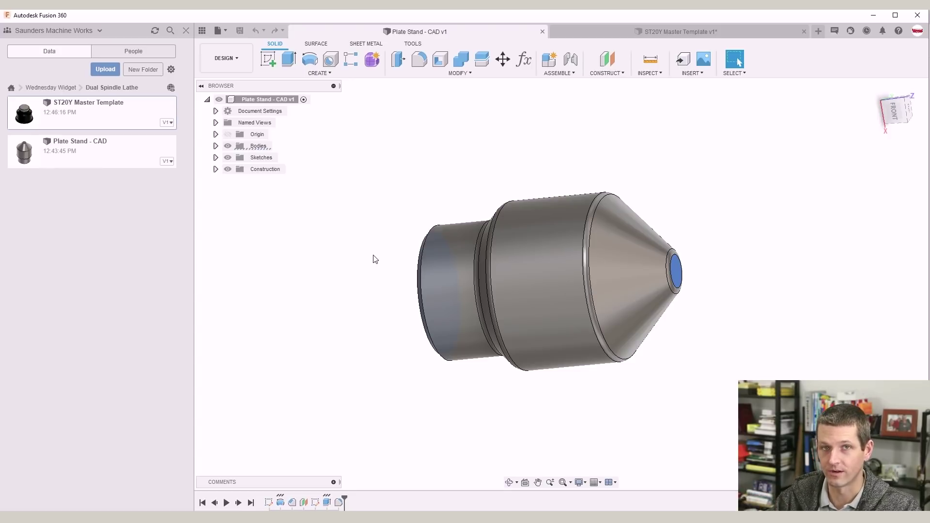
{"action": "middle_click_drag", "start_coordinate": [372, 259], "coordinate": [388, 210], "text": "shift"}
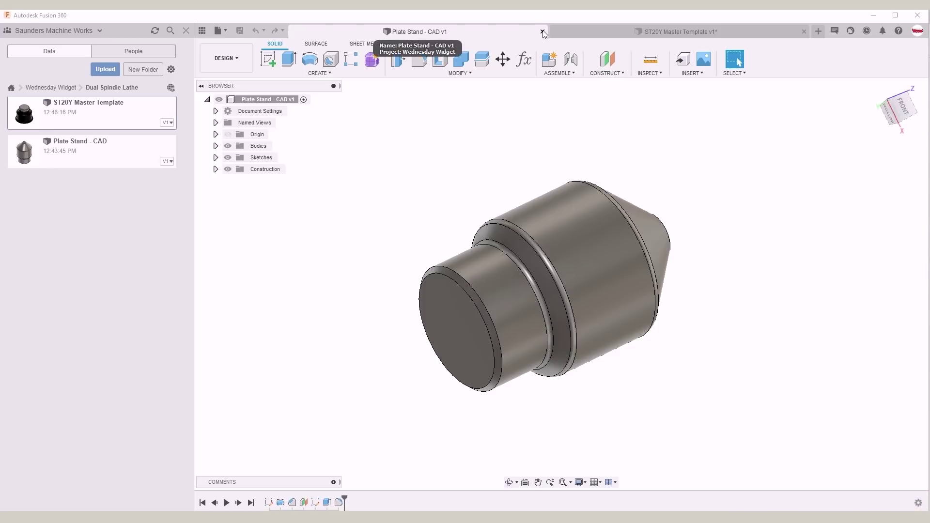
{"action": "left_click", "coordinate": [542, 32]}
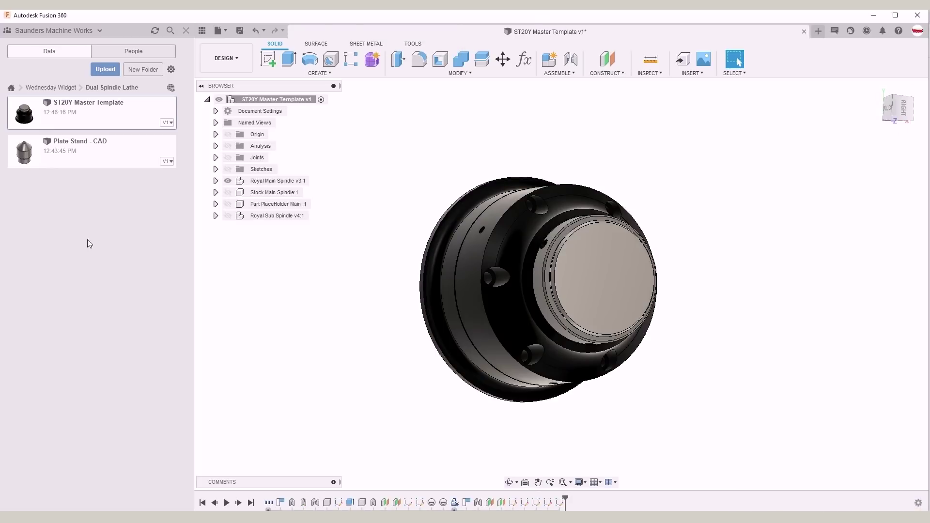
- Activate the Part PlaceHolder Main component in the ST20Y Master Template
{"action": "scroll", "coordinate": [525, 129], "scroll_direction": "up", "scroll_amount": 2}
{"action": "scroll", "coordinate": [520, 147], "scroll_direction": "down", "scroll_amount": 2}
{"action": "middle_click_drag", "start_coordinate": [521, 147], "coordinate": [492, 136]}
{"action": "middle_click_drag", "start_coordinate": [406, 153], "coordinate": [415, 151], "text": "shift"}
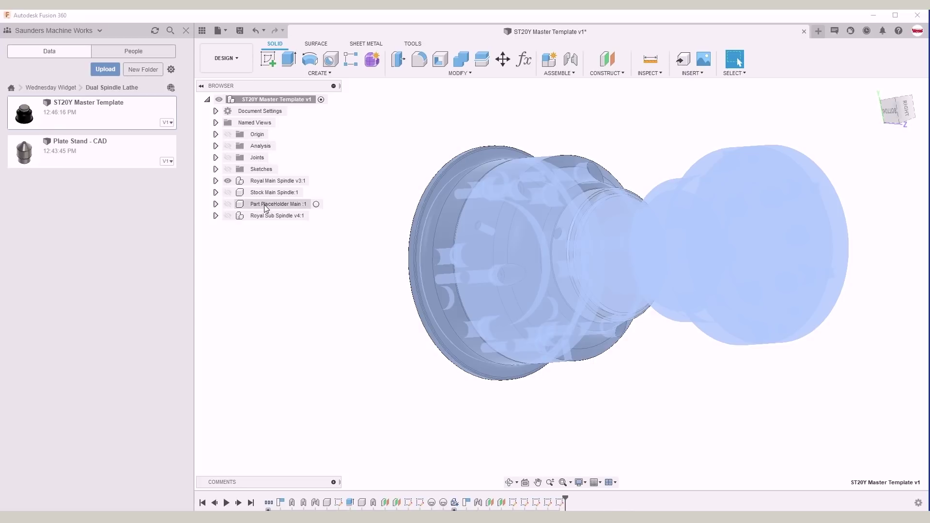
{"action": "left_click", "coordinate": [298, 204]}
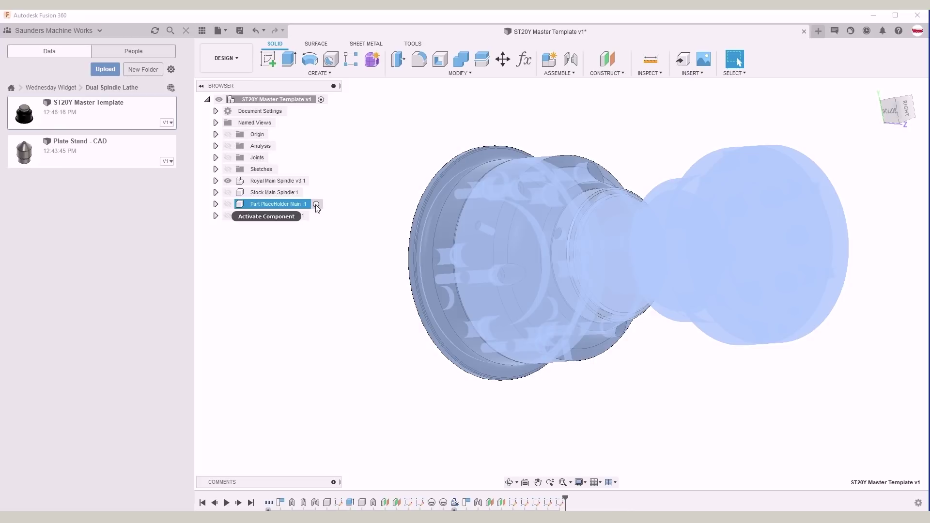
{"action": "left_click", "coordinate": [316, 204]}
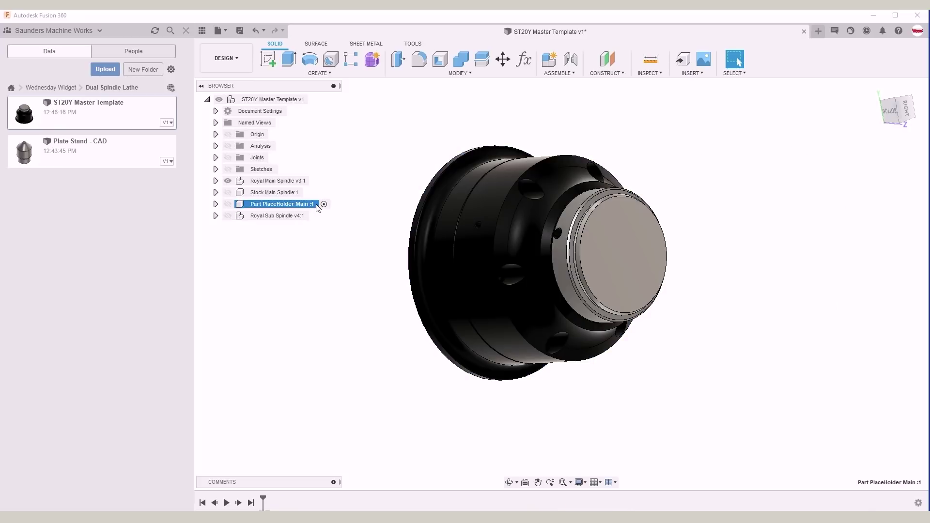
- Insert the Plate Stand - CAD design into the active placeholder component at its default position
{"action": "right_click", "coordinate": [73, 153]}
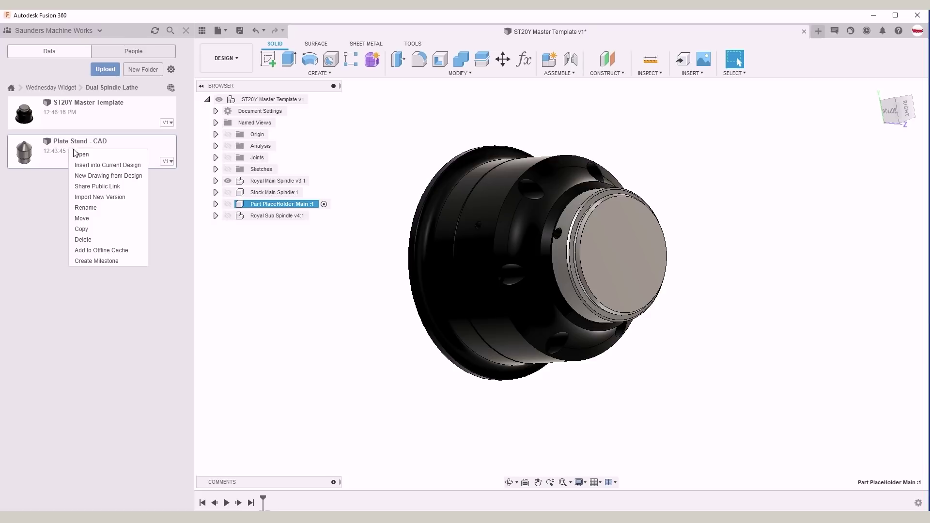
{"action": "left_click", "coordinate": [88, 166]}
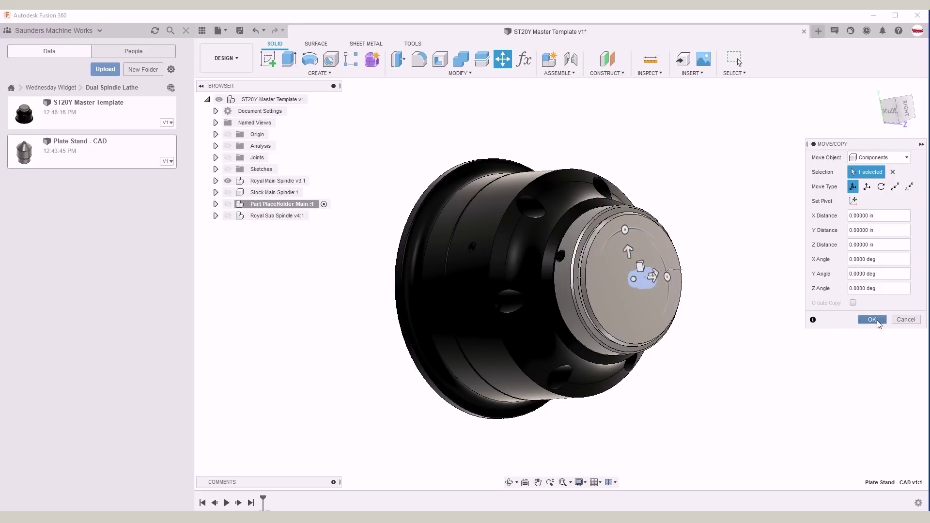
{"action": "left_click", "coordinate": [872, 320]}
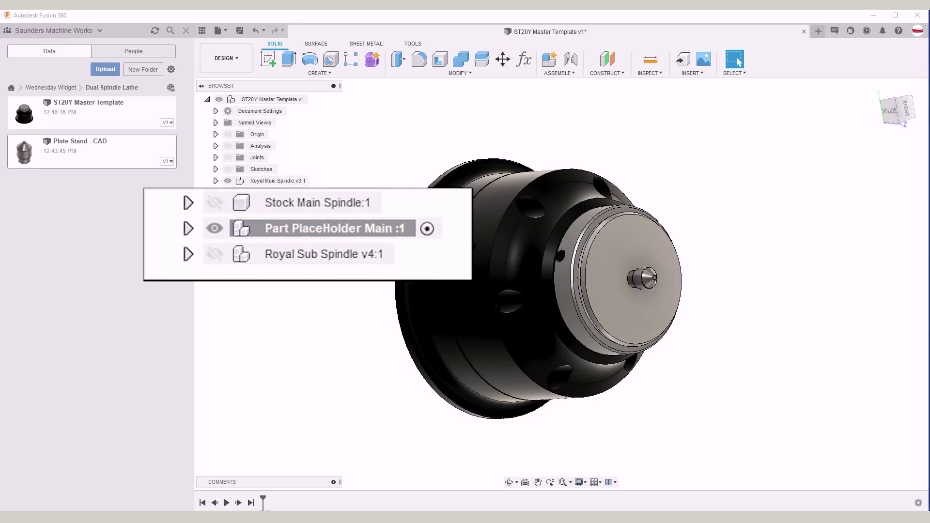
- Show the Stock Main Spindle component and examine from the side where the inserted part sits inside the stock
{"action": "left_click", "coordinate": [220, 207]}
{"action": "left_click", "coordinate": [213, 202]}
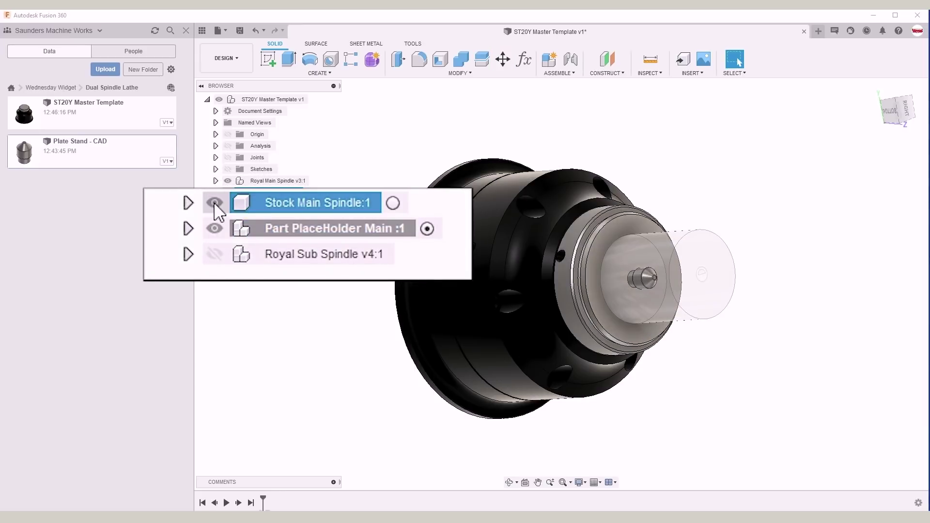
{"action": "left_click", "coordinate": [731, 318]}
{"action": "scroll", "coordinate": [715, 291], "scroll_direction": "up", "scroll_amount": 5}
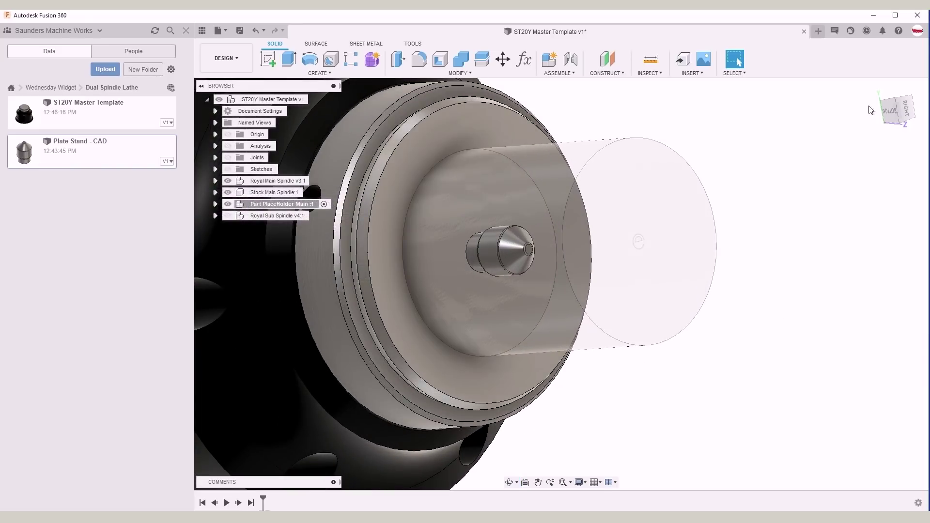
{"action": "left_click", "coordinate": [886, 112]}
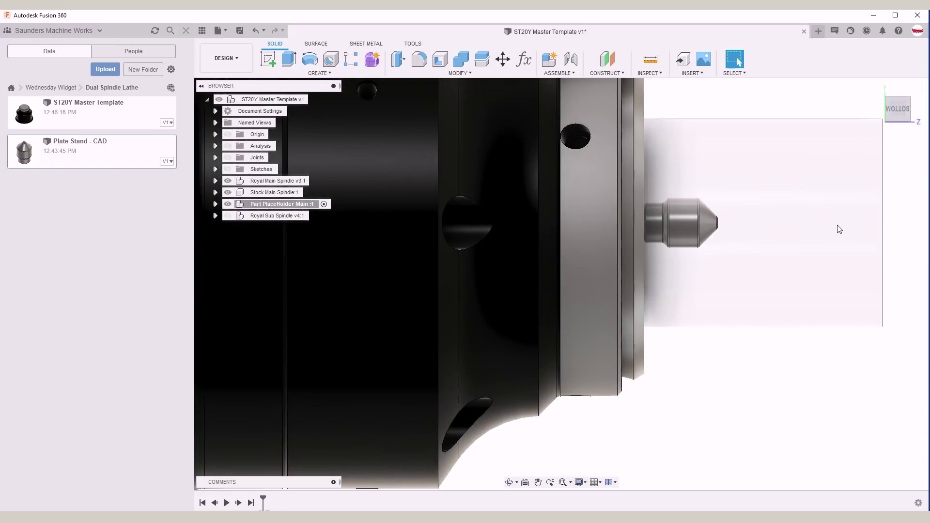
{"action": "scroll", "coordinate": [722, 224], "scroll_direction": "down", "scroll_amount": 5}
{"action": "scroll", "coordinate": [758, 216], "scroll_direction": "up", "scroll_amount": 1}
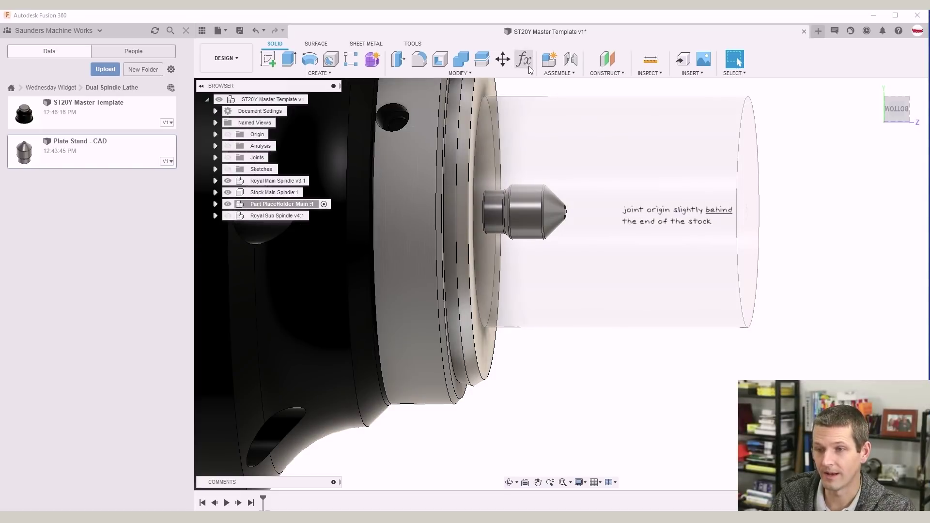
- Review the template's user parameters for the stock and part, and close the list
{"action": "left_click", "coordinate": [527, 64]}
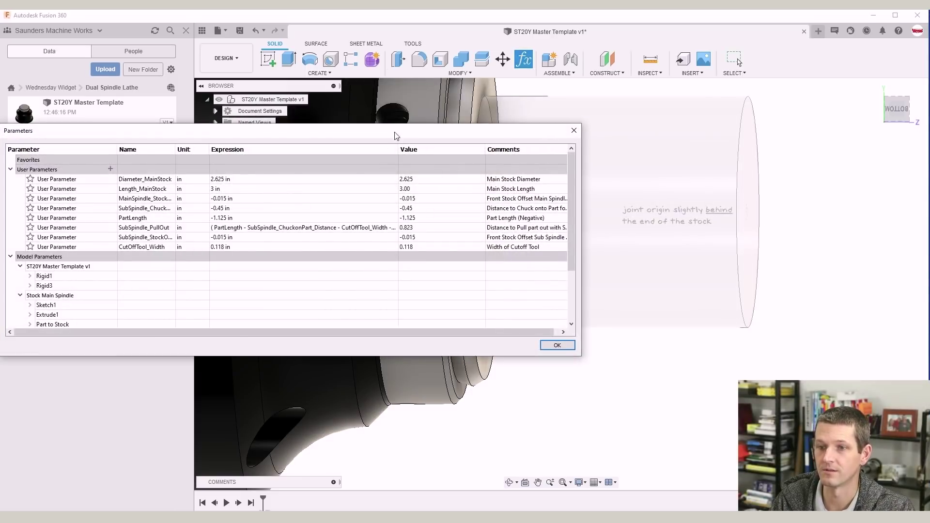
{"action": "left_click_drag", "start_coordinate": [400, 135], "coordinate": [664, 140]}
{"action": "left_click", "coordinate": [822, 351]}
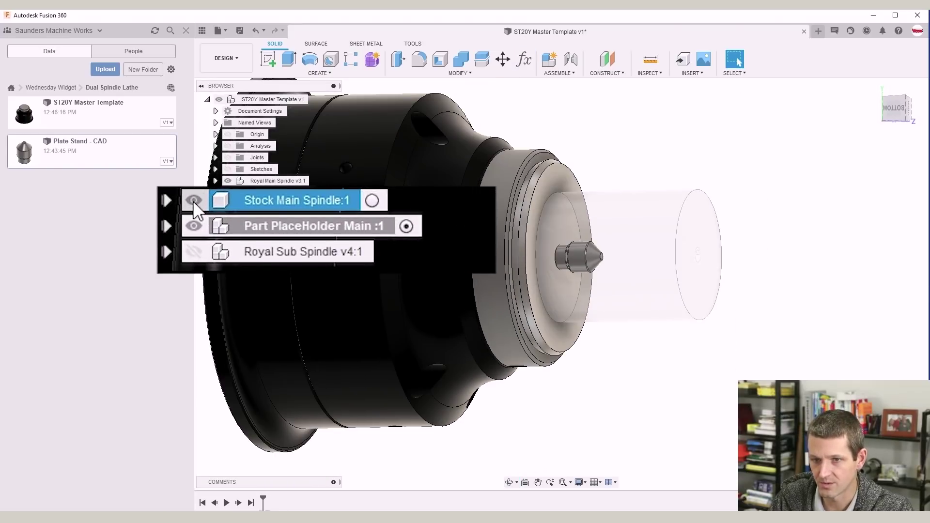
- Hide the main spindle stock and start a joint from the centre of the plate stand's small tip face
{"action": "left_click", "coordinate": [215, 196]}
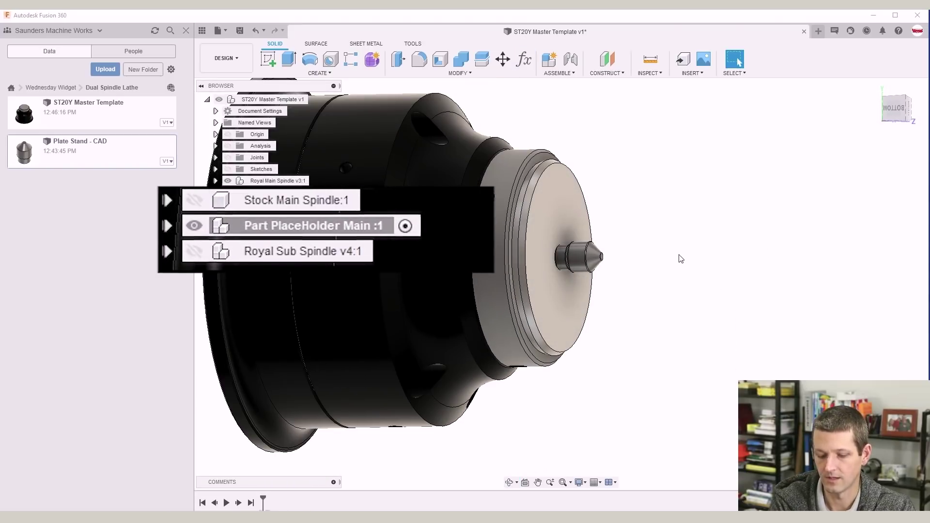
{"action": "key", "text": "j"}
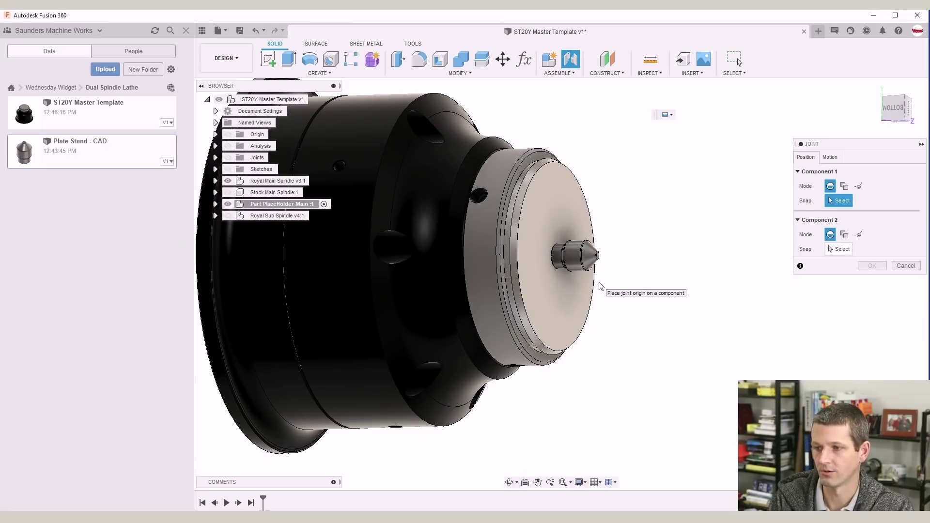
{"action": "scroll", "coordinate": [609, 272], "scroll_direction": "up", "scroll_amount": 6}
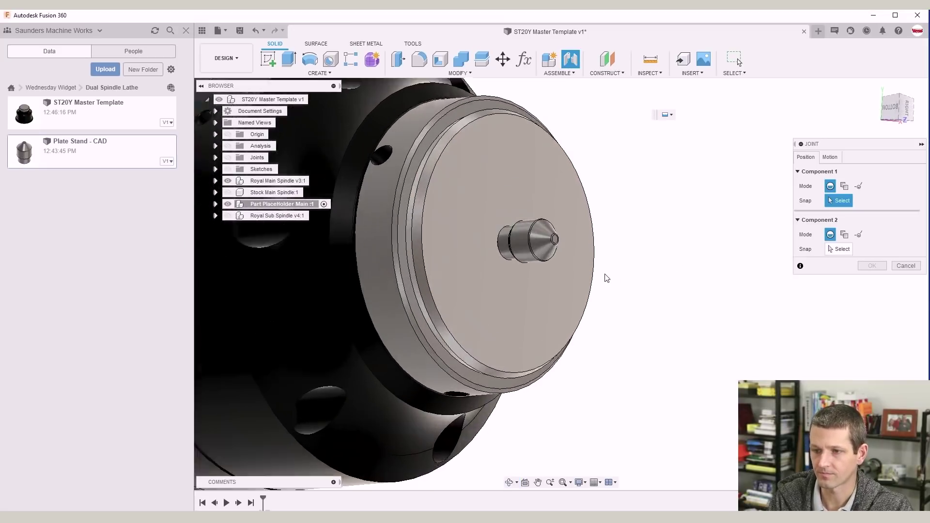
{"action": "scroll", "coordinate": [557, 245], "scroll_direction": "up", "scroll_amount": 2}
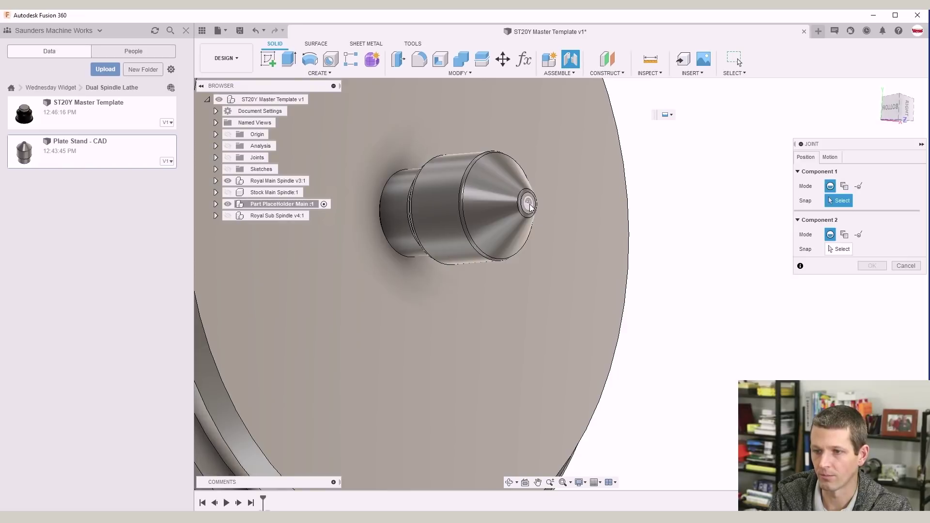
{"action": "left_click", "coordinate": [529, 203]}
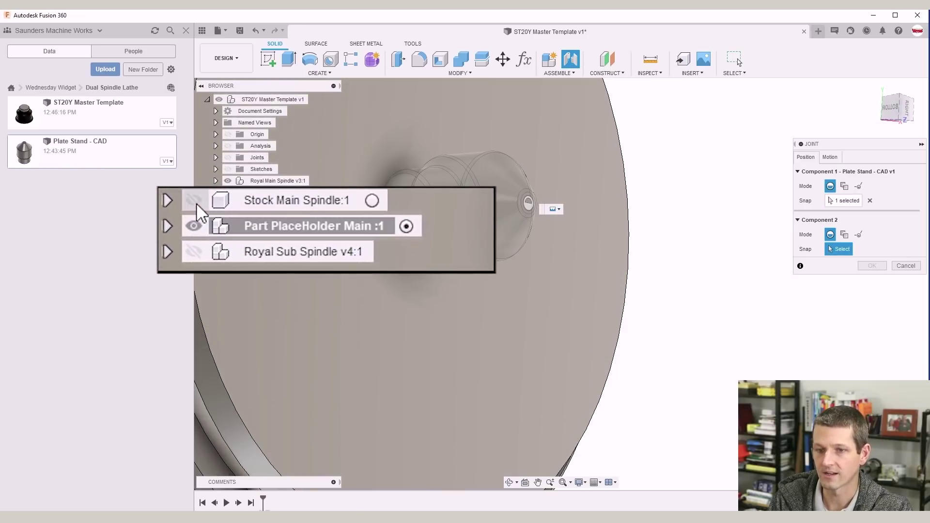
- Show the main spindle stock and complete the joint on the joint origin slightly behind the stock's front end
{"action": "left_click", "coordinate": [216, 195]}
{"action": "scroll", "coordinate": [660, 305], "scroll_direction": "down", "scroll_amount": 3}
{"action": "middle_click_drag", "start_coordinate": [692, 262], "coordinate": [720, 248], "text": "shift"}
{"action": "scroll", "coordinate": [715, 234], "scroll_direction": "up", "scroll_amount": 3}
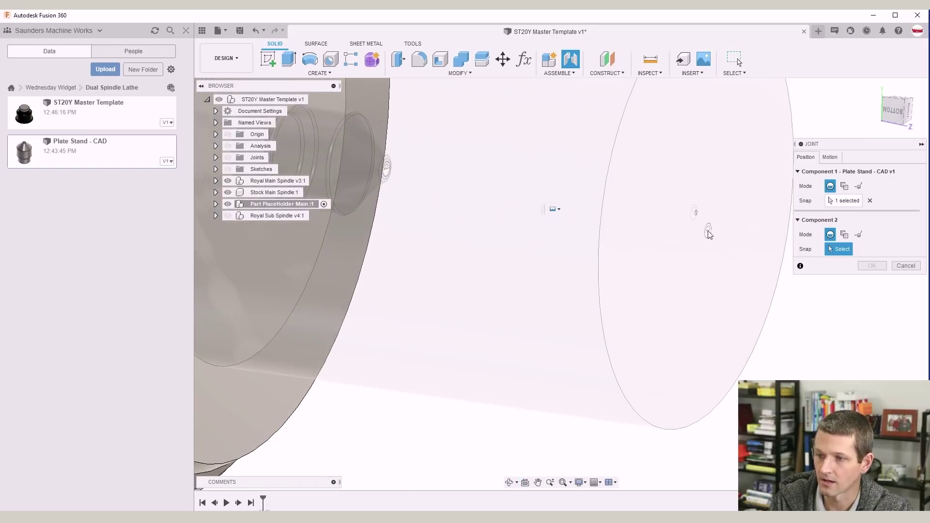
{"action": "left_click", "coordinate": [690, 213]}
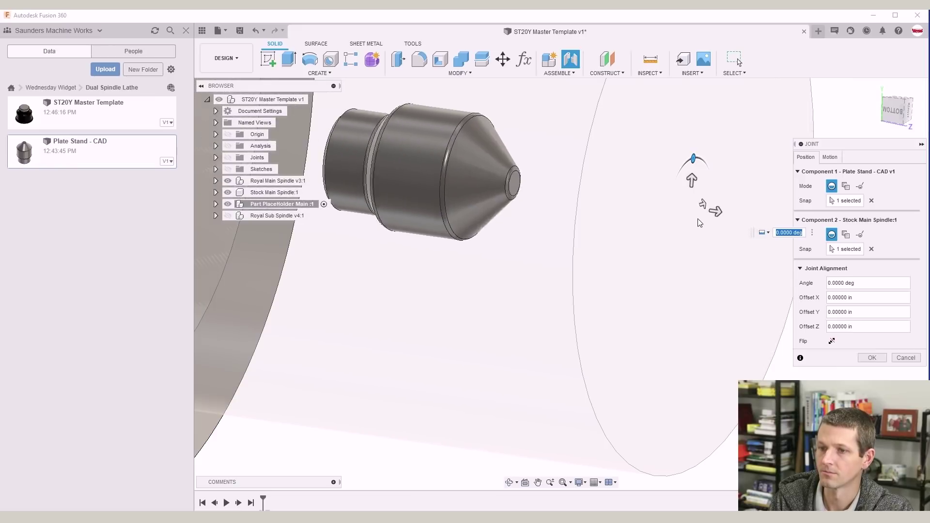
{"action": "left_click", "coordinate": [875, 360]}
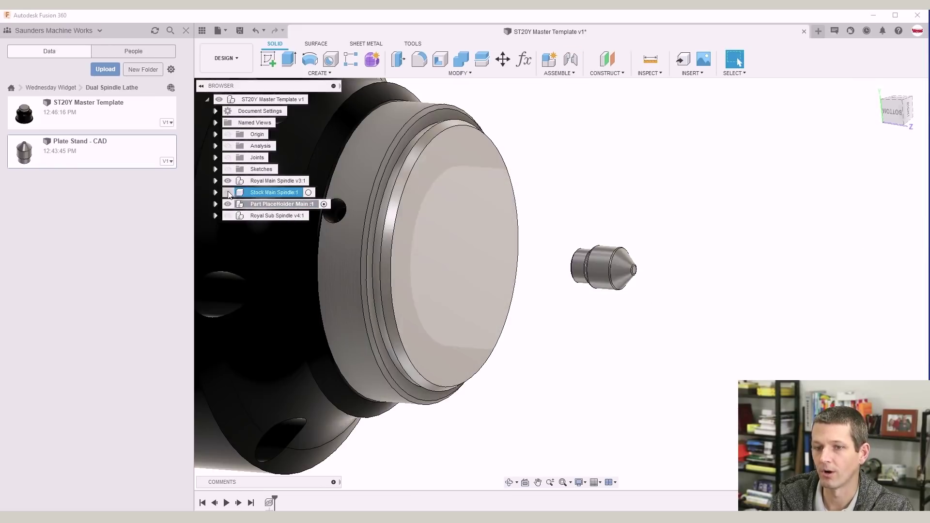
- Set the PartLength user parameter to -0.925 in
{"action": "scroll", "coordinate": [625, 301], "scroll_direction": "up", "scroll_amount": 5}
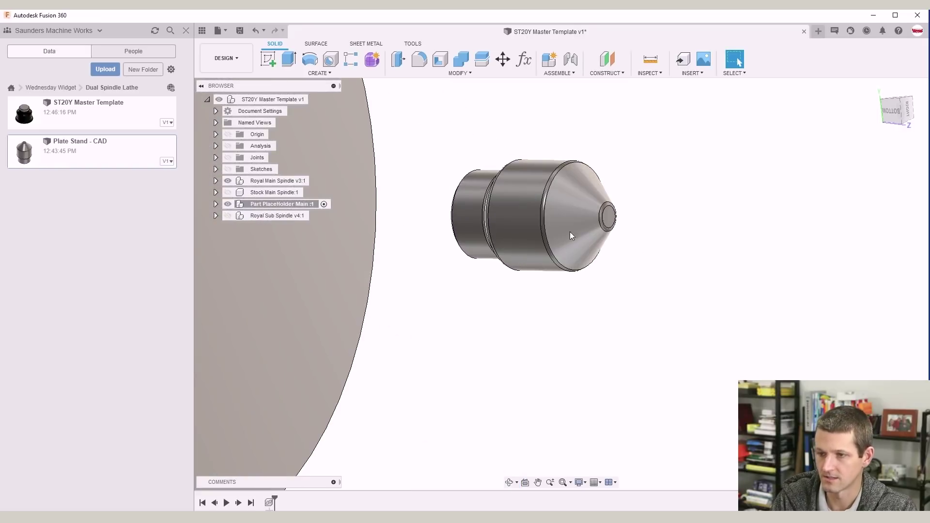
{"action": "middle_click_drag", "start_coordinate": [612, 224], "coordinate": [432, 215], "text": "shift"}
{"action": "left_click", "coordinate": [413, 196]}
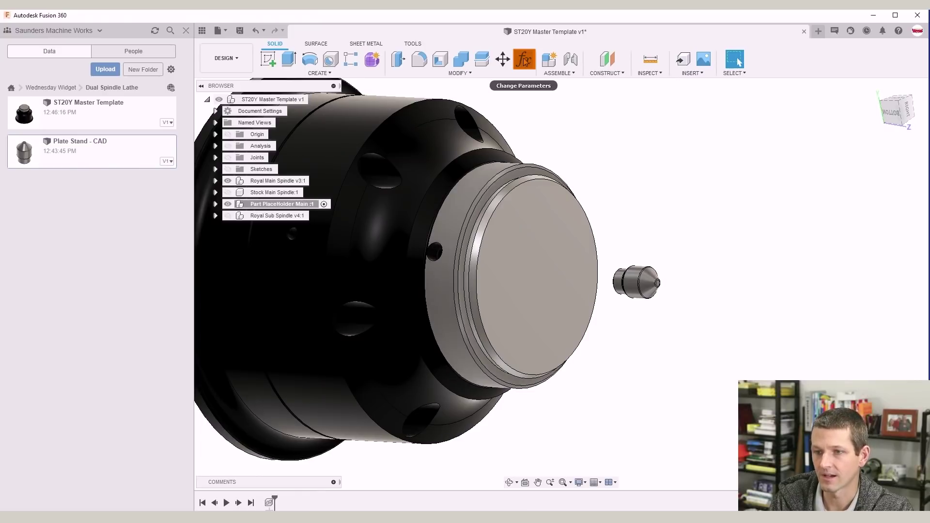
{"action": "left_click", "coordinate": [475, 73]}
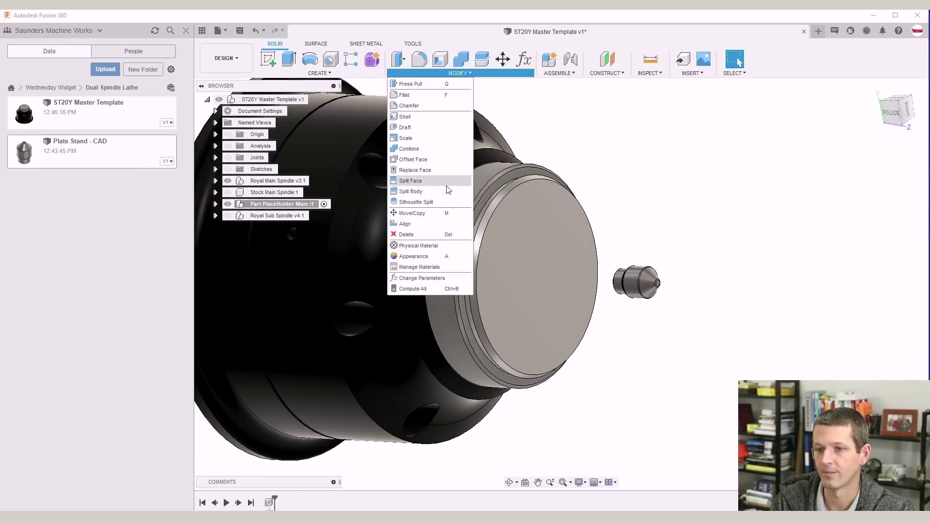
{"action": "left_click", "coordinate": [466, 278]}
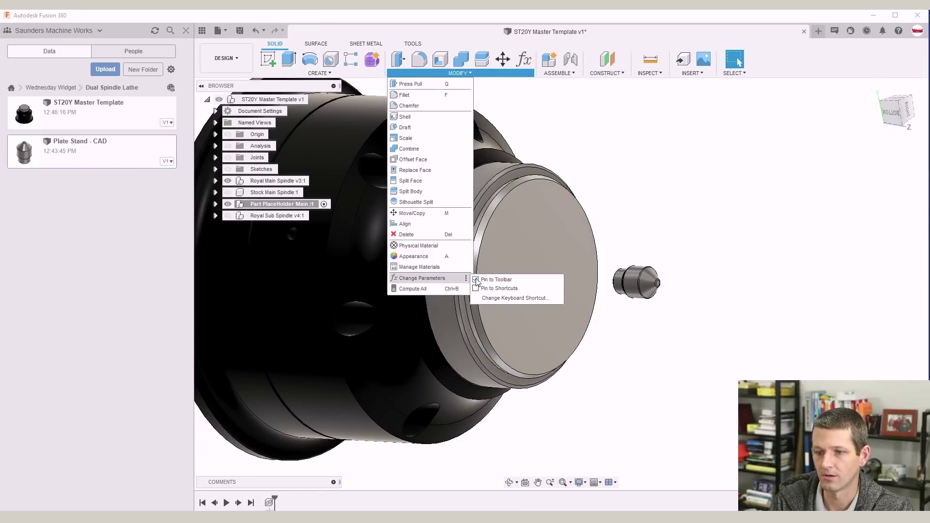
{"action": "left_click", "coordinate": [450, 278]}
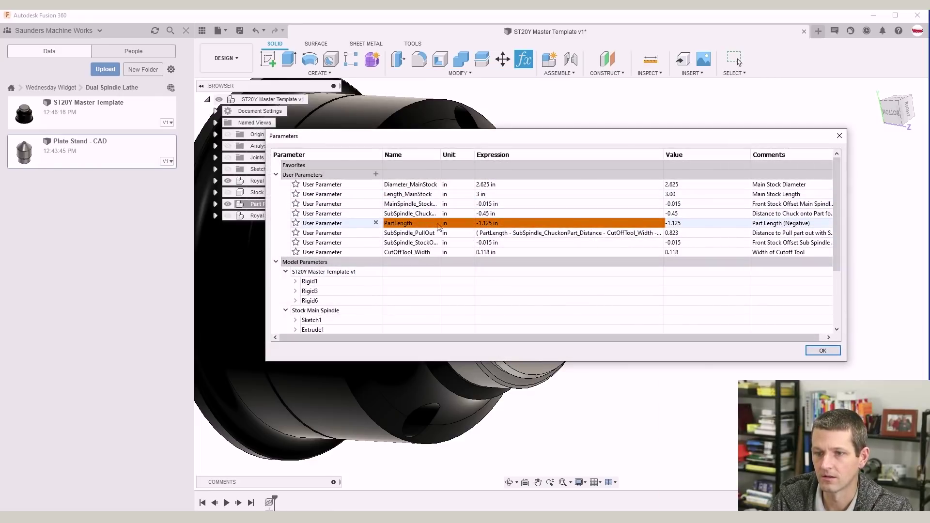
{"action": "left_click", "coordinate": [478, 225]}
{"action": "type", "text": "-0.925"}
{"action": "key", "text": "Return"}
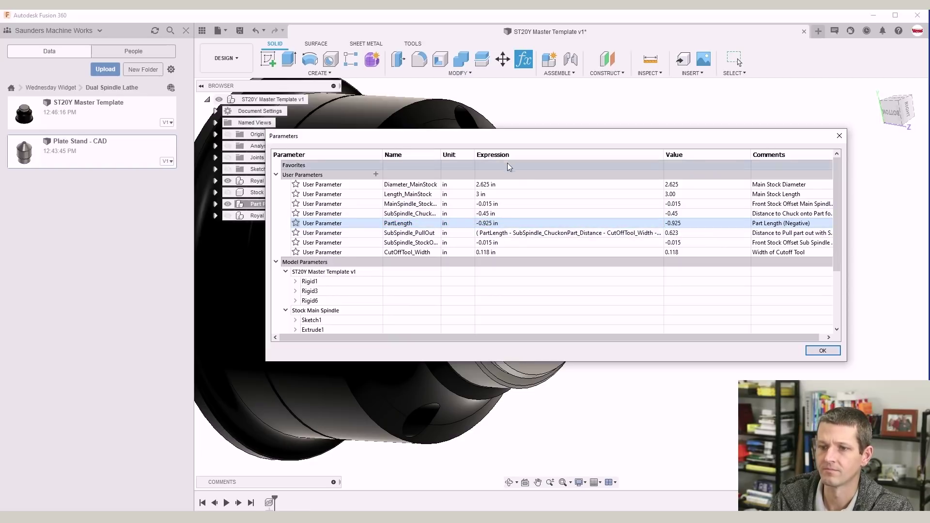
- Show the main spindle stock and set the Diameter_MainStock parameter to 1 in
{"action": "left_click_drag", "start_coordinate": [612, 129], "coordinate": [576, 338]}
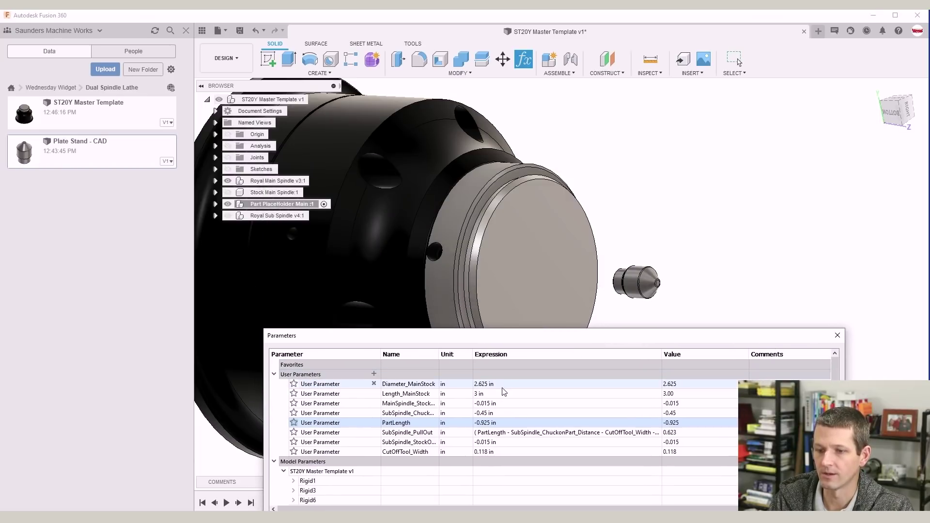
{"action": "left_click", "coordinate": [228, 193]}
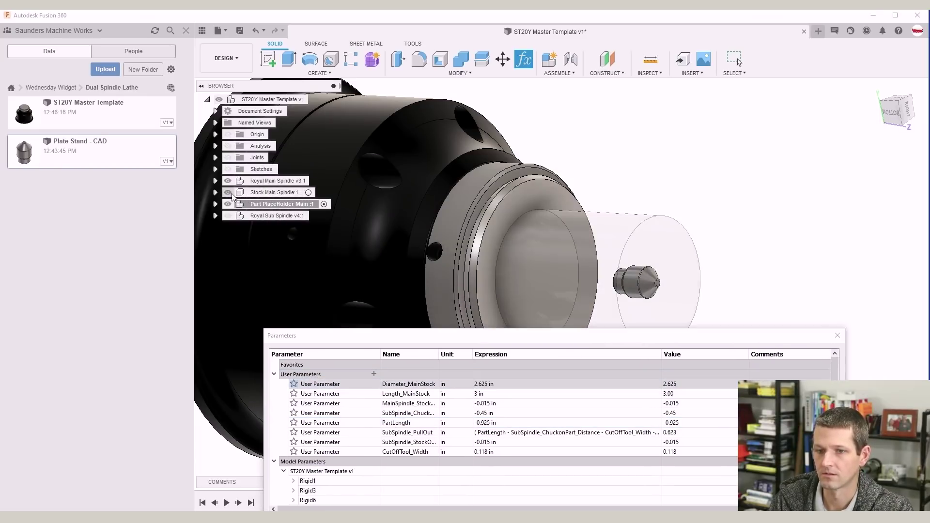
{"action": "double_click", "coordinate": [502, 384]}
{"action": "type", "text": "1"}
{"action": "key", "text": "Return"}
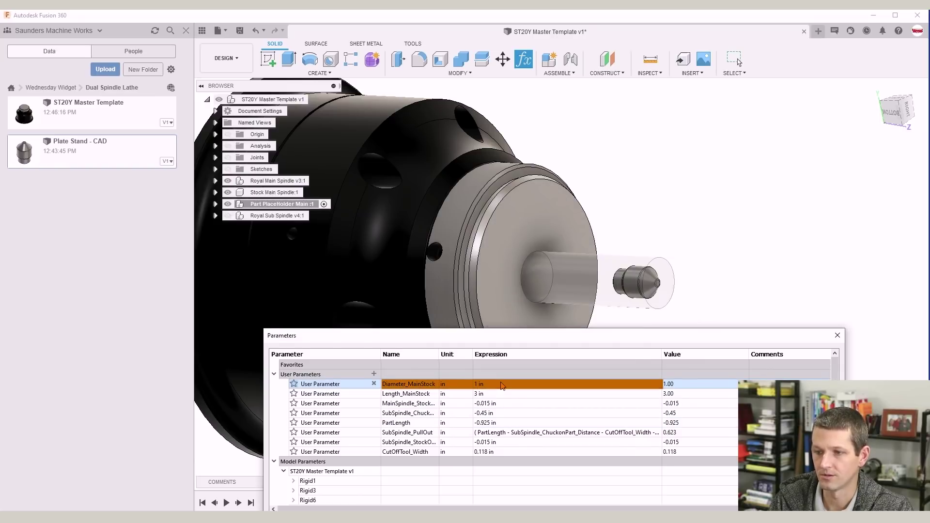
- Set the Length_MainStock parameter to 2 in
{"action": "left_click", "coordinate": [419, 394]}
{"action": "double_click", "coordinate": [479, 394]}
{"action": "type", "text": "2"}
{"action": "key", "text": "Return"}
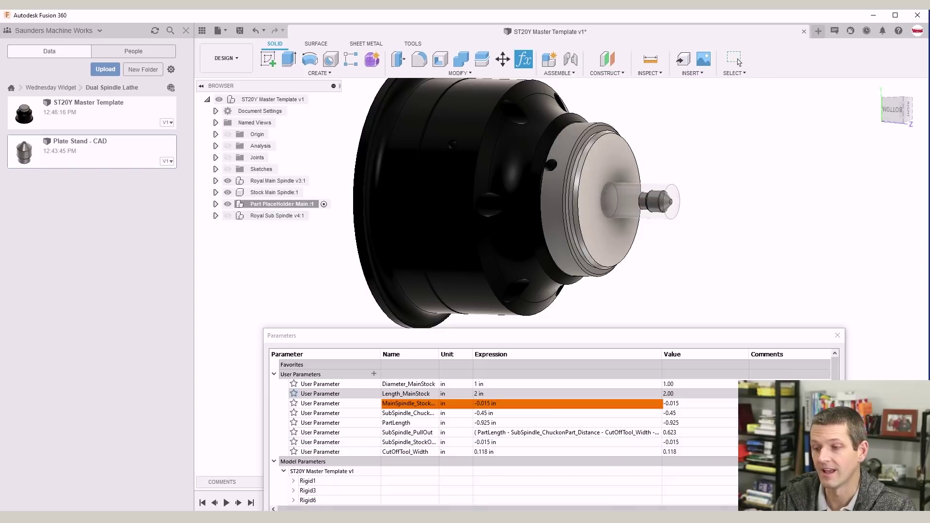
- Check the part inside the main spindle stock and review the SubSpindle_ChuckonPart_Distance user parameter
{"action": "left_click_drag", "start_coordinate": [778, 343], "coordinate": [769, 318]}
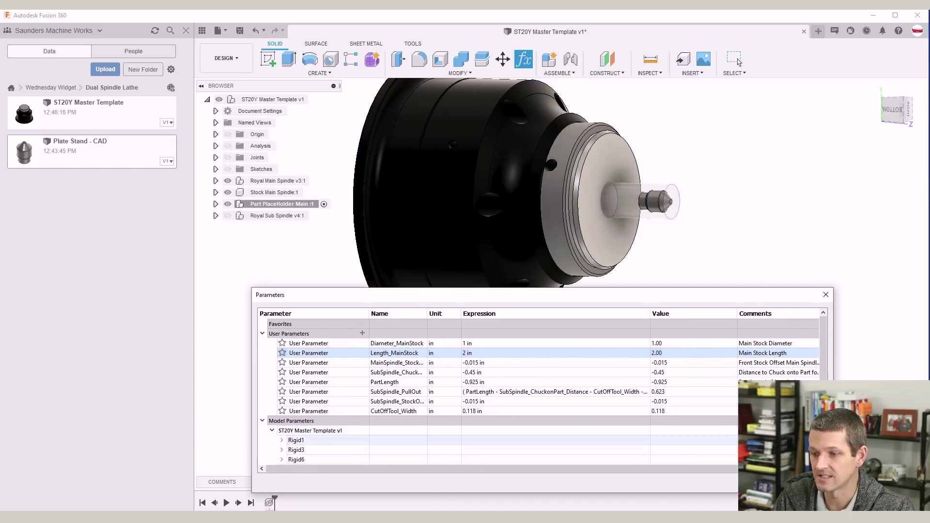
{"action": "left_click", "coordinate": [827, 311]}
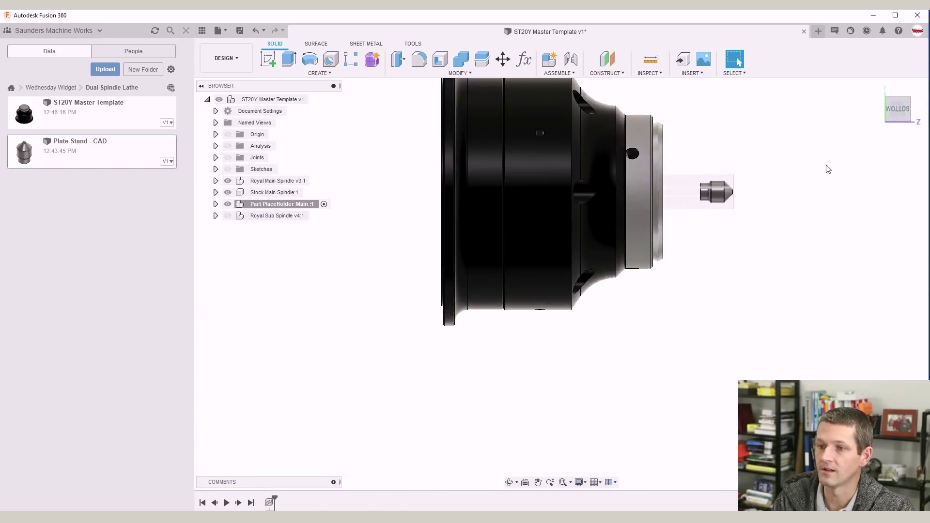
{"action": "scroll", "coordinate": [680, 213], "scroll_direction": "up", "scroll_amount": 6}
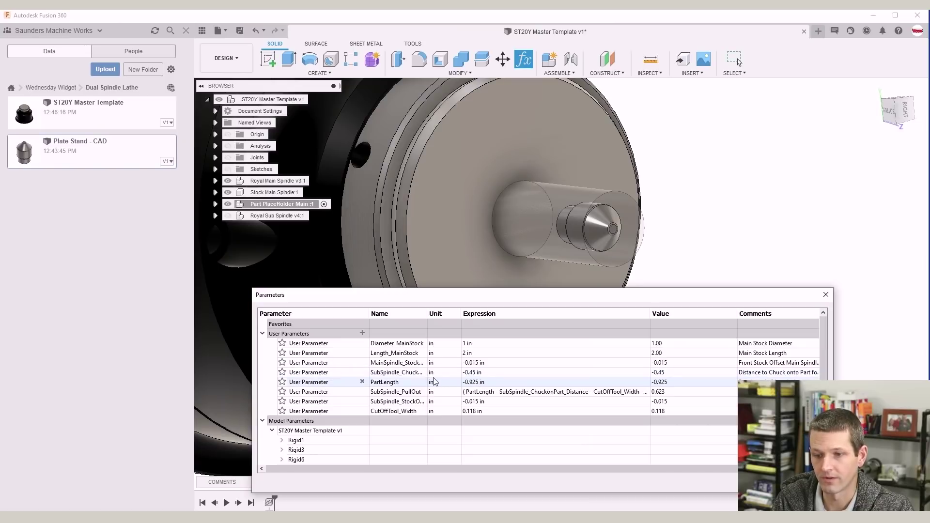
{"action": "left_click", "coordinate": [444, 374]}
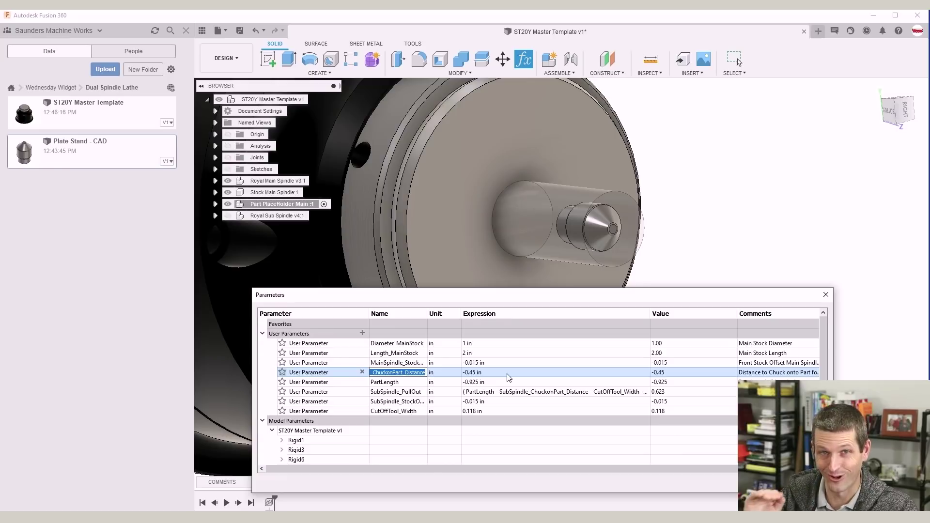
{"action": "key", "text": "Return"}
- Examine the part's tip face and the front and rear edges of its large cylinder as chucking positions for the sub spindle
{"action": "scroll", "coordinate": [596, 216], "scroll_direction": "up", "scroll_amount": 5}
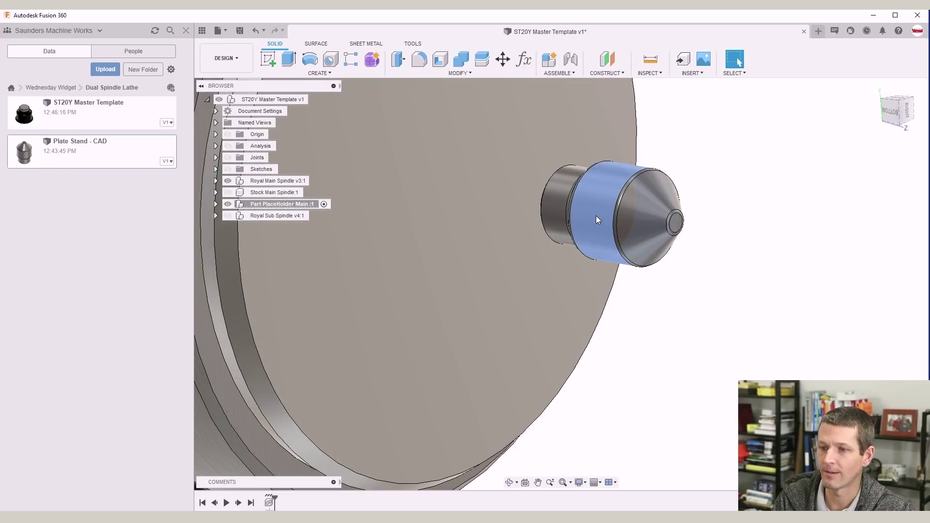
{"action": "left_click", "coordinate": [597, 208]}
{"action": "left_click", "coordinate": [765, 236]}
{"action": "scroll", "coordinate": [687, 225], "scroll_direction": "up", "scroll_amount": 3}
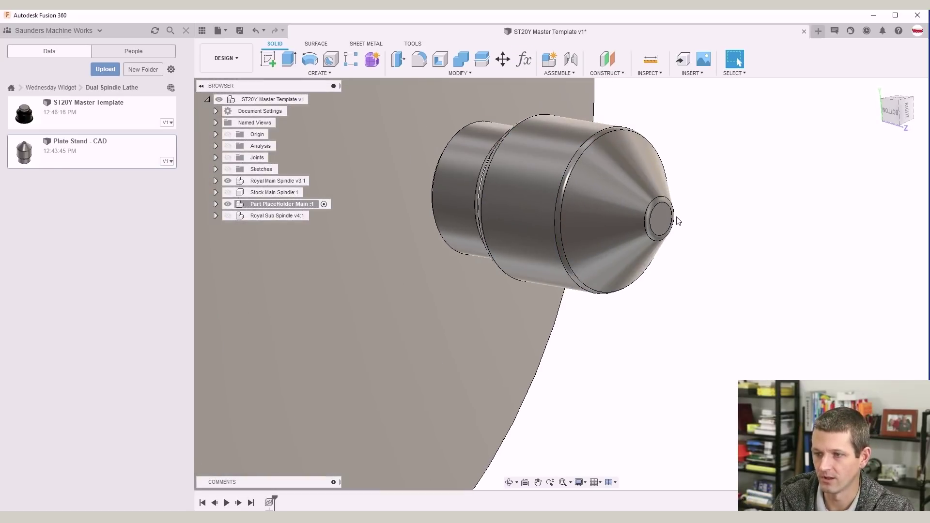
{"action": "left_click", "coordinate": [651, 220]}
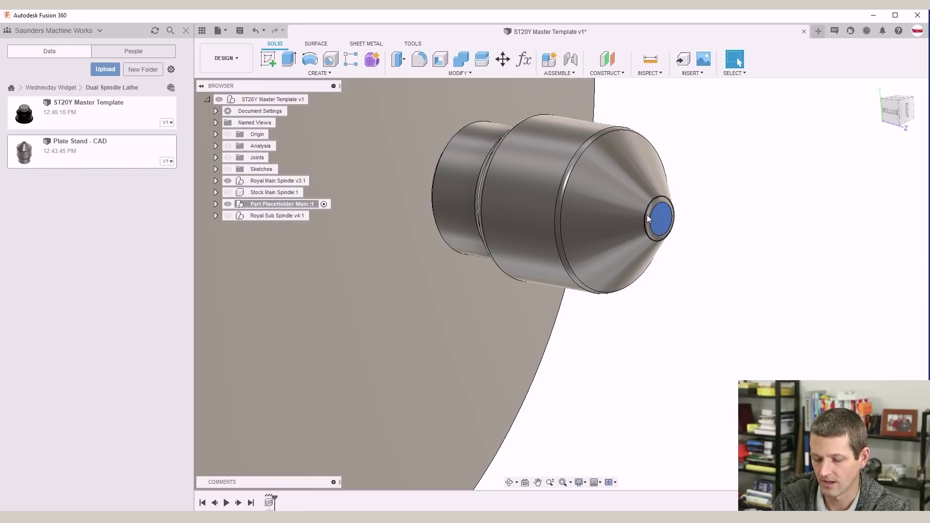
{"action": "left_click", "coordinate": [569, 192]}
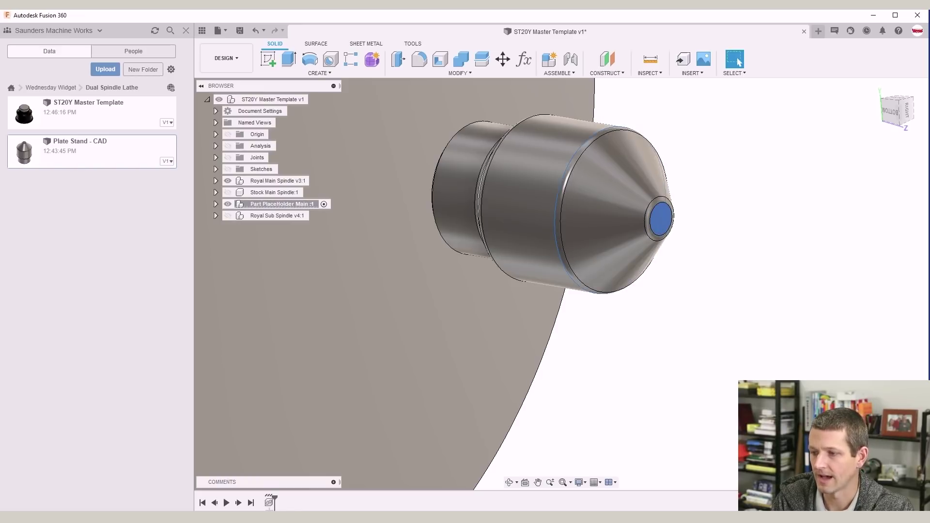
{"action": "left_click", "coordinate": [484, 199]}
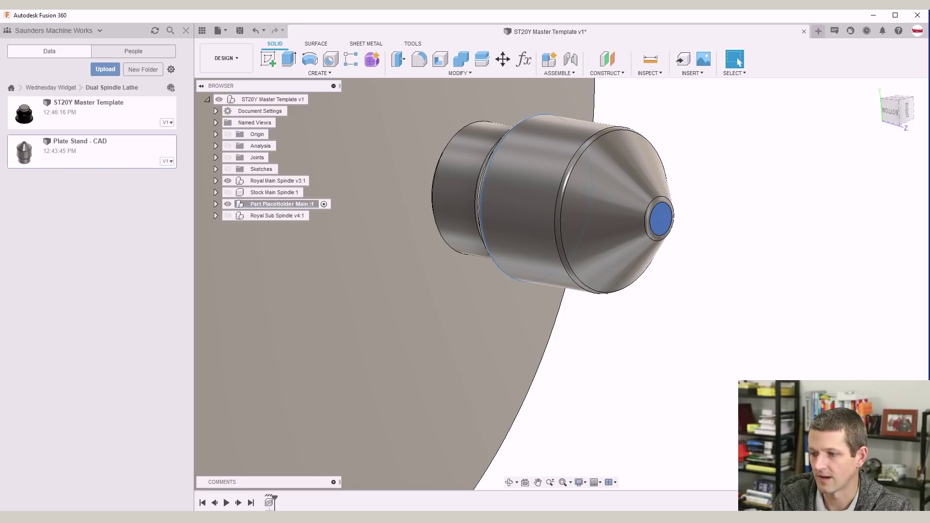
{"action": "scroll", "coordinate": [513, 271], "scroll_direction": "down", "scroll_amount": 5}
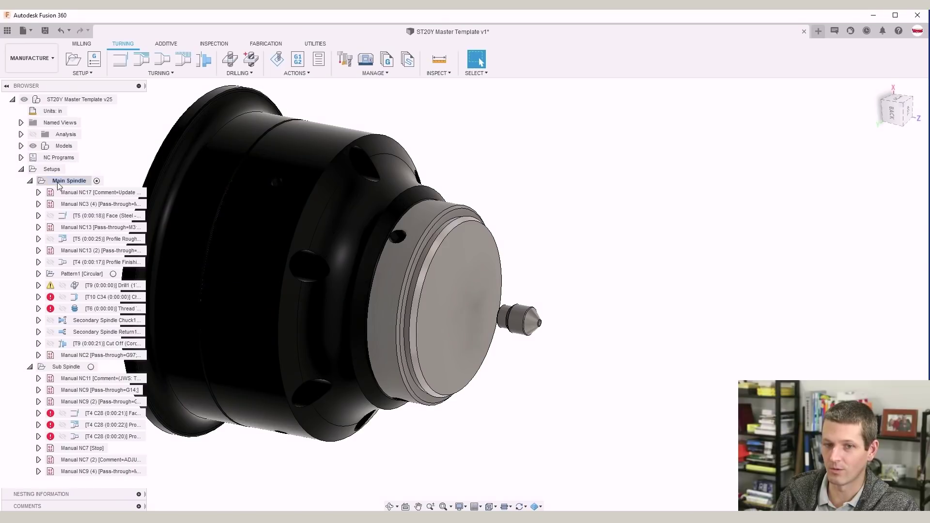
- Examine the Face, Profile Roughing and Profile Finishing toolpaths of the Main Spindle setup and expand its circular pattern
{"action": "left_click", "coordinate": [21, 158]}
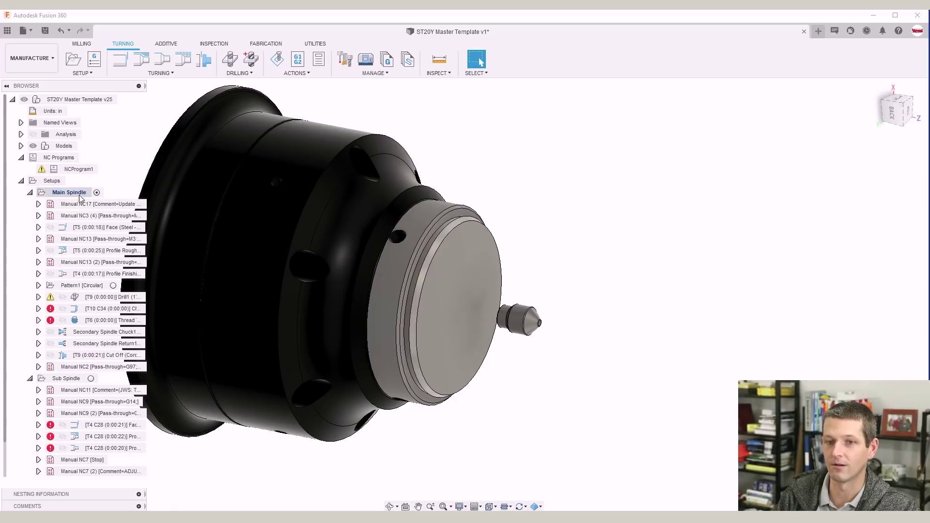
{"action": "left_click", "coordinate": [106, 229]}
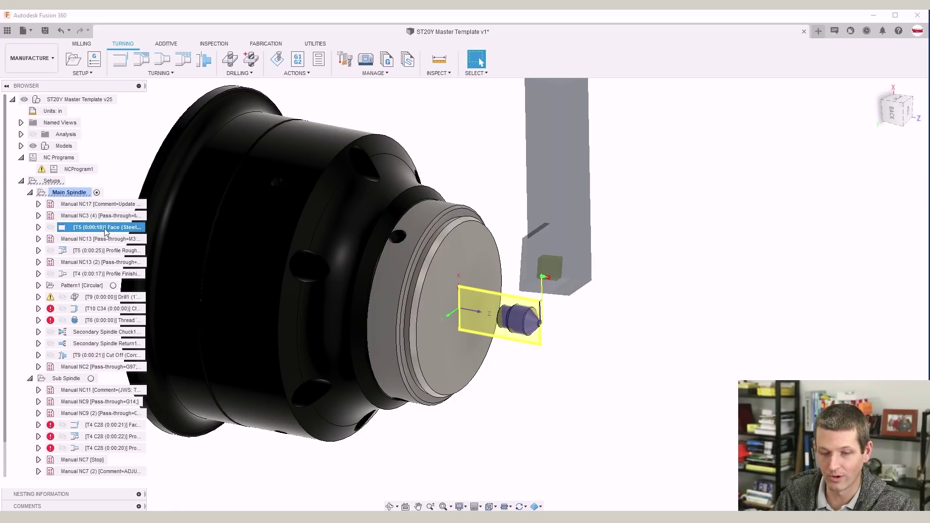
{"action": "key", "text": "ctrl+g"}
{"action": "left_click", "coordinate": [502, 282]}
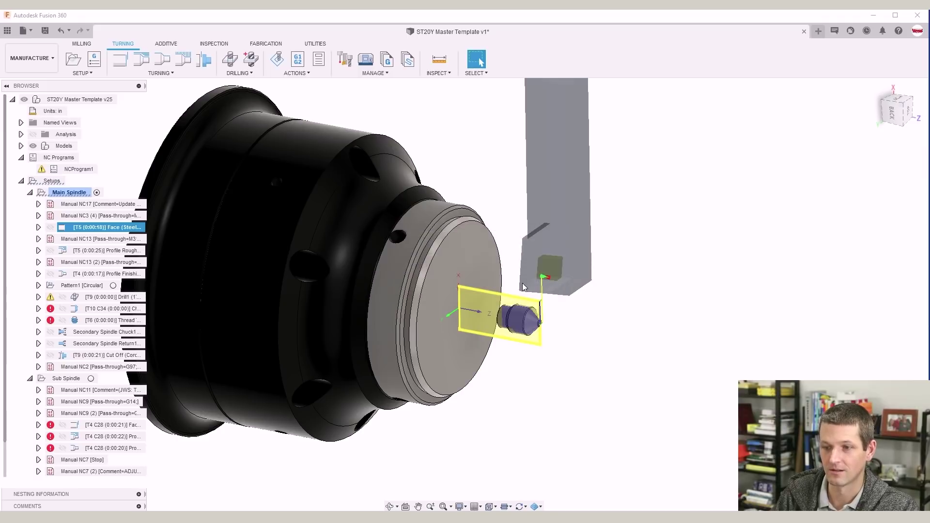
{"action": "left_click", "coordinate": [108, 250]}
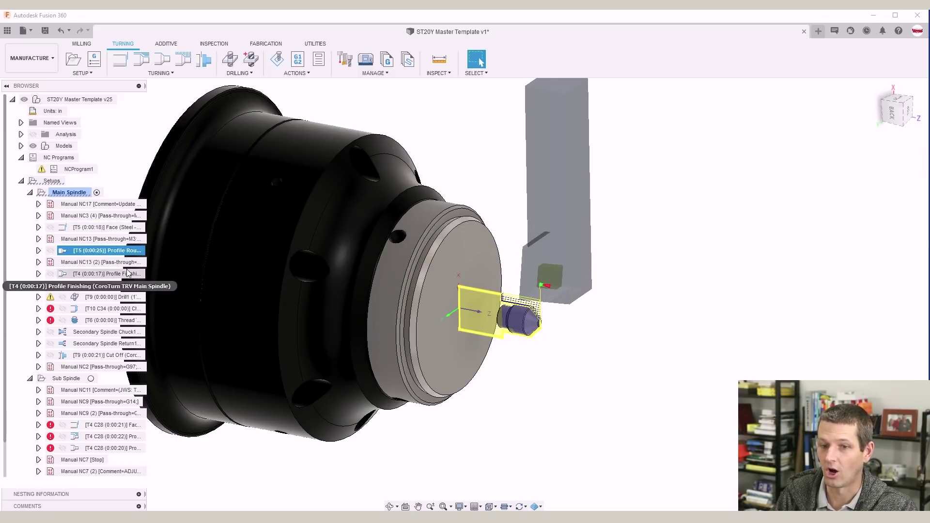
{"action": "left_click", "coordinate": [107, 273]}
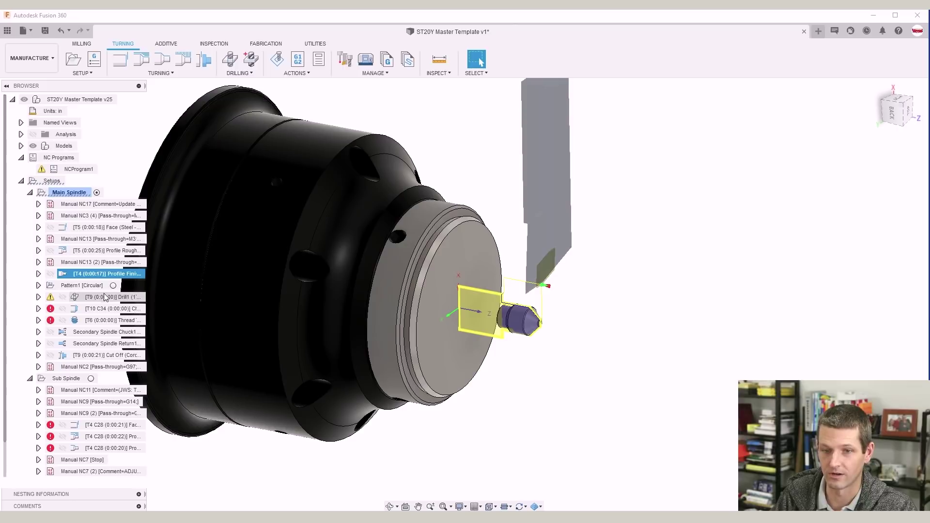
{"action": "left_click", "coordinate": [38, 285]}
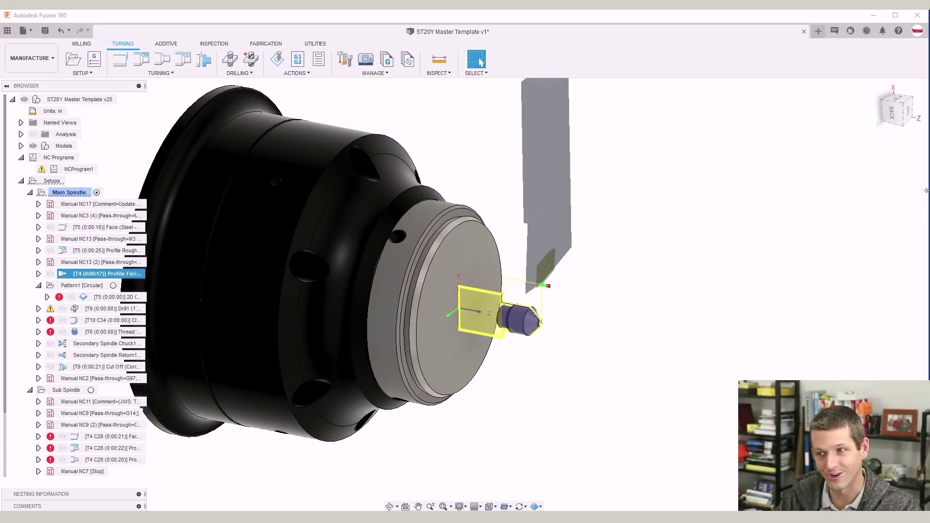
{"action": "left_click", "coordinate": [895, 118]}
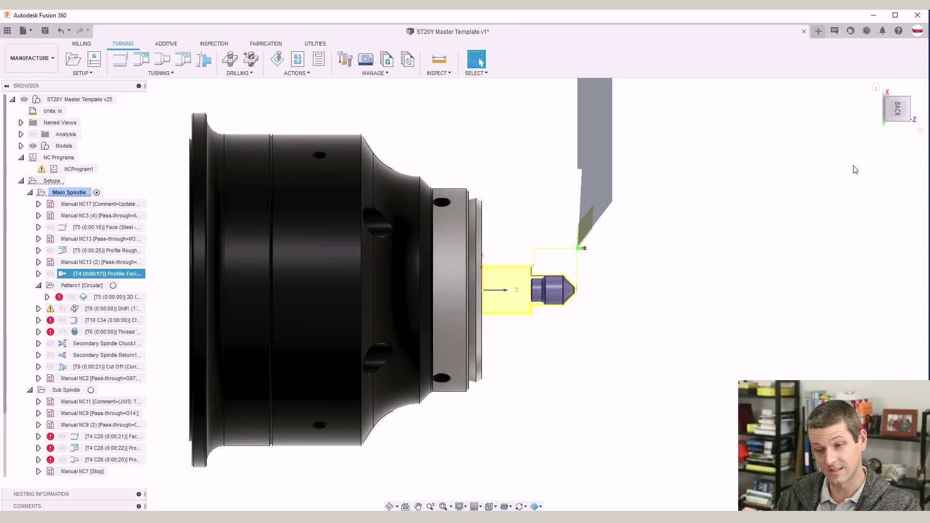
{"action": "scroll", "coordinate": [840, 173], "scroll_direction": "up", "scroll_amount": 1}
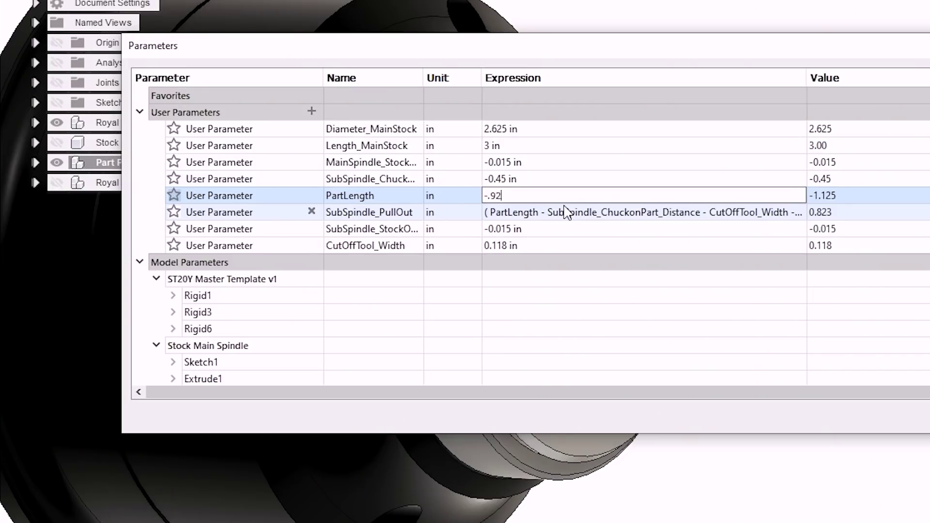
- Set the PartLength user parameter to -0.925 in
{"action": "type", "text": "5"}
{"action": "key", "text": "Return"}
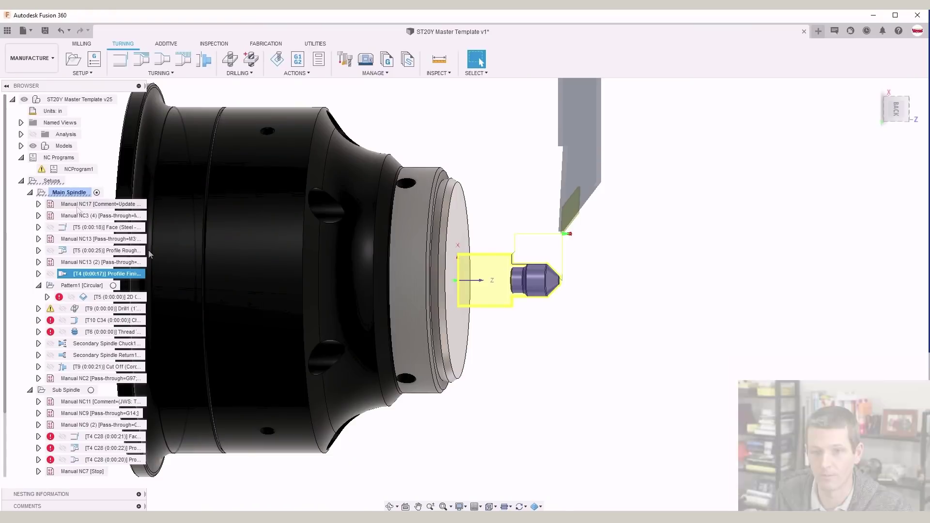
- Inspect the Main Spindle setup's stock and turning profile around the part
{"action": "left_click", "coordinate": [68, 192]}
{"action": "middle_click_drag", "start_coordinate": [467, 287], "coordinate": [455, 289], "text": "shift"}
{"action": "scroll", "coordinate": [450, 287], "scroll_direction": "up", "scroll_amount": 2}
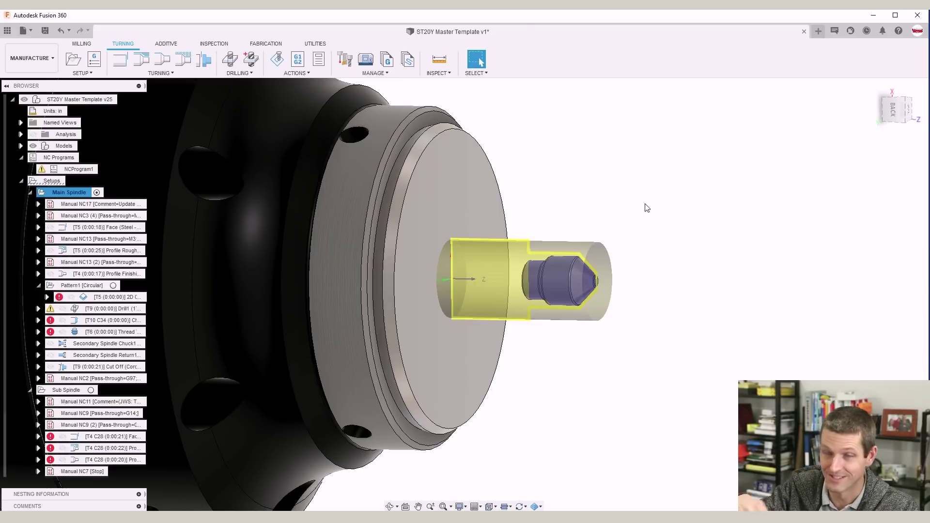
{"action": "left_click", "coordinate": [647, 208]}
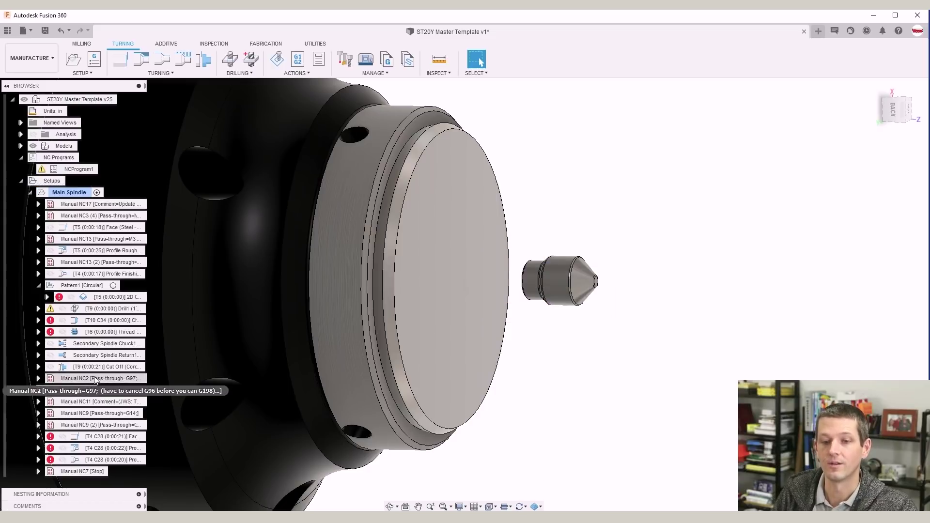
- Show the Royal Sub Spindle component in the Design workspace and return to the Manufacture workspace
{"action": "left_click", "coordinate": [66, 390]}
{"action": "middle_click_drag", "start_coordinate": [484, 315], "coordinate": [513, 343], "text": "shift"}
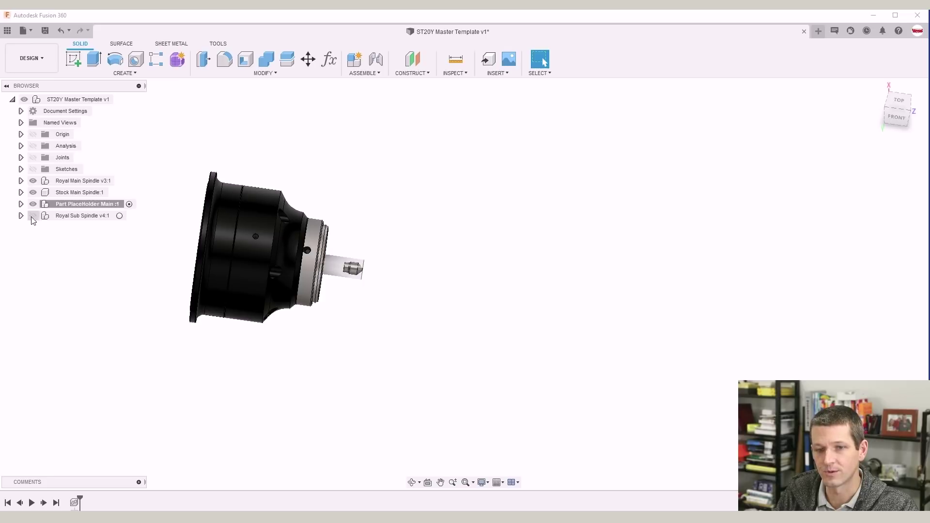
{"action": "left_click", "coordinate": [33, 215]}
{"action": "middle_click_drag", "start_coordinate": [245, 246], "coordinate": [213, 198], "text": "shift"}
{"action": "left_click", "coordinate": [23, 63]}
{"action": "left_click", "coordinate": [40, 164]}
- Review the Sub Spindle setup's work coordinate system and WCS offset, leaving the setup without changes
{"action": "left_click", "coordinate": [68, 297]}
{"action": "scroll", "coordinate": [104, 391], "scroll_direction": "down", "scroll_amount": 2}
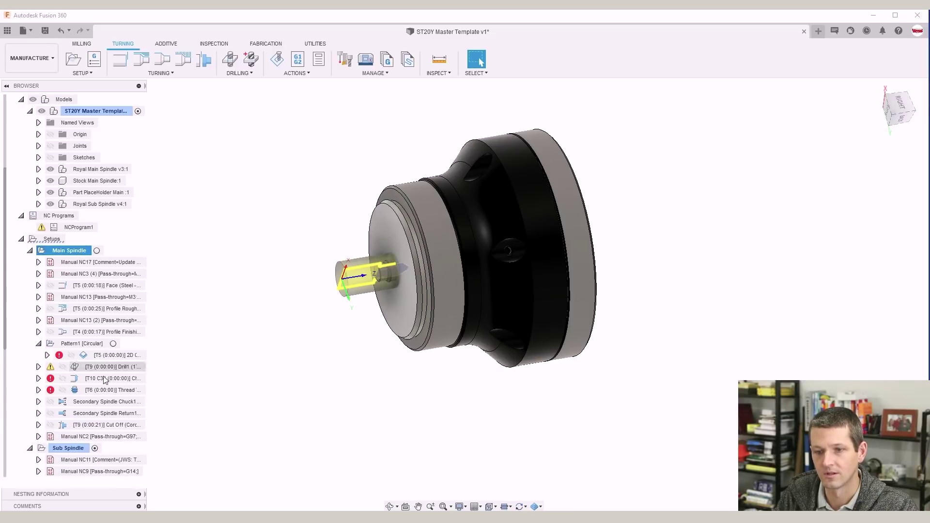
{"action": "left_click", "coordinate": [68, 448]}
{"action": "scroll", "coordinate": [436, 248], "scroll_direction": "up", "scroll_amount": 3}
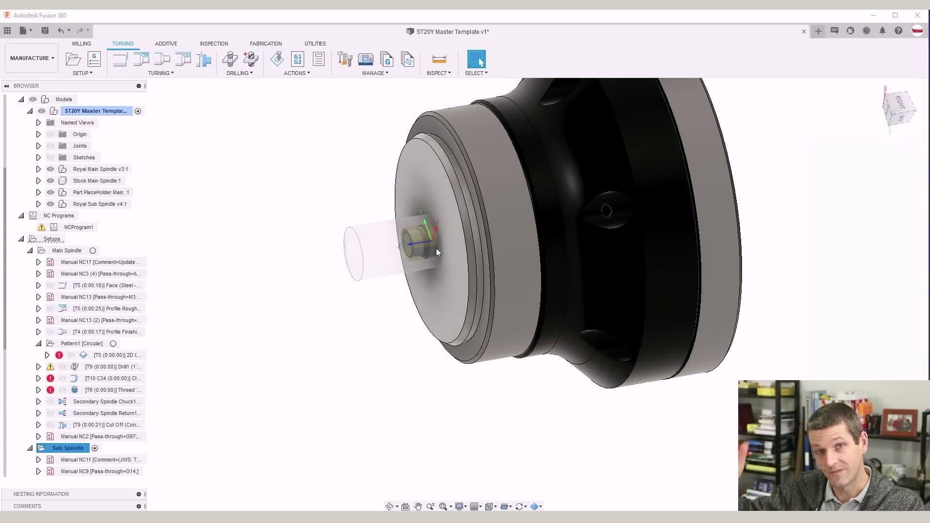
{"action": "right_click", "coordinate": [70, 447]}
{"action": "left_click", "coordinate": [108, 175]}
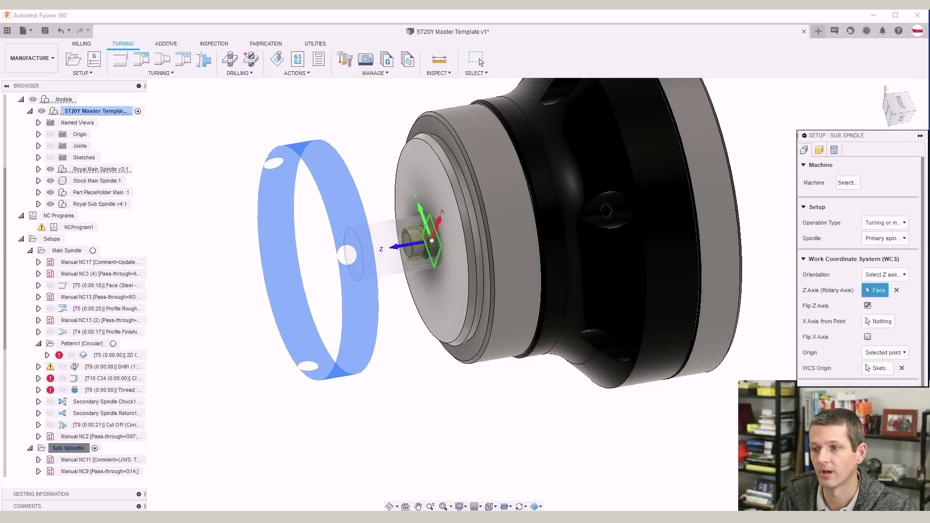
{"action": "left_click", "coordinate": [804, 120]}
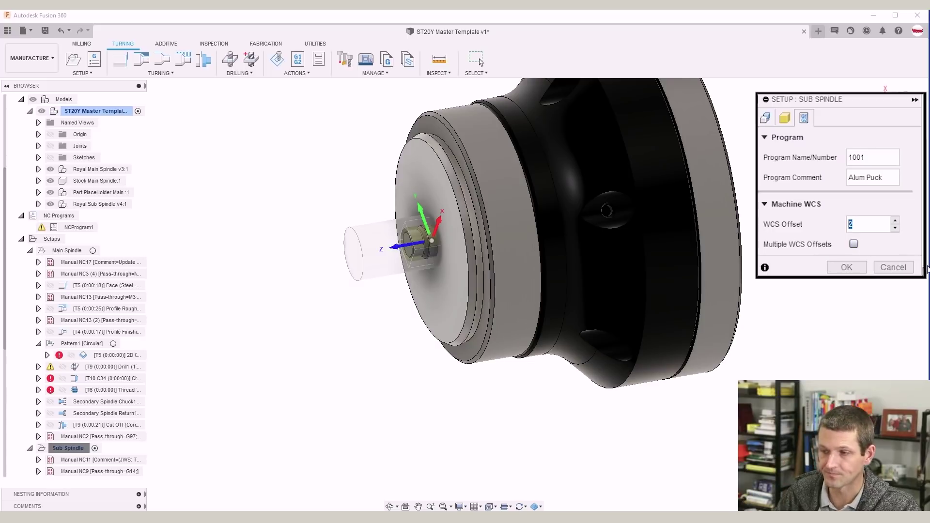
{"action": "left_click", "coordinate": [902, 268]}
- List the sketches inside the Royal Main Spindle component
{"action": "middle_click_drag", "start_coordinate": [784, 283], "coordinate": [688, 281], "text": "shift"}
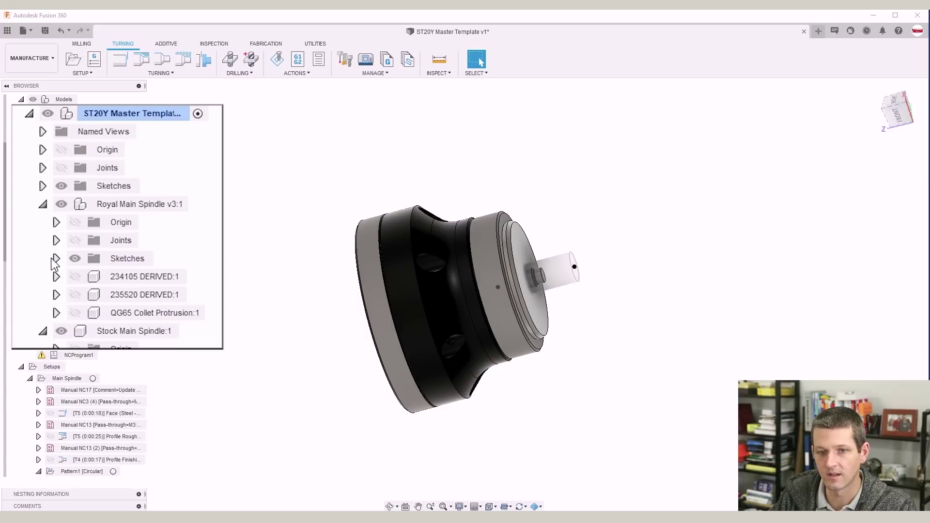
{"action": "left_click", "coordinate": [56, 258]}
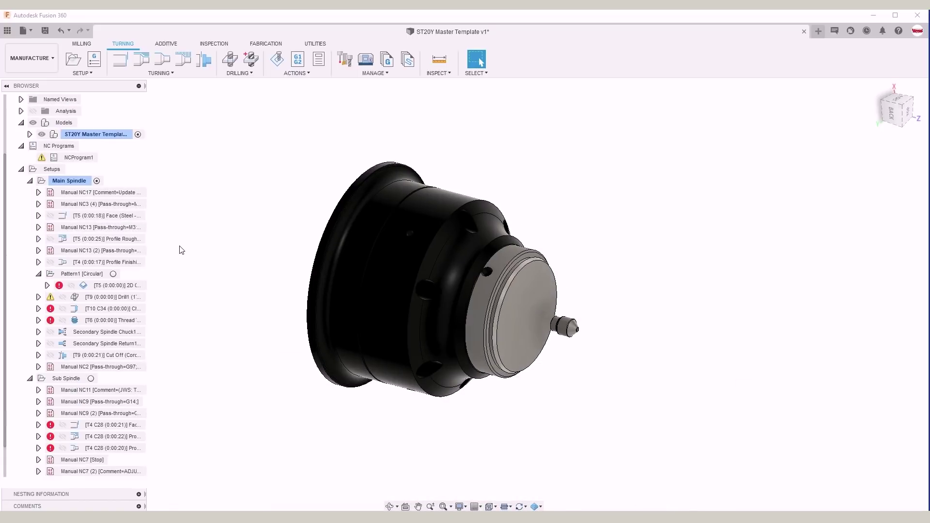
- Delete the circular pattern with its 2D contour and the Drill1 operation from the Main Spindle setup
{"action": "scroll", "coordinate": [121, 251], "scroll_direction": "down", "scroll_amount": 1}
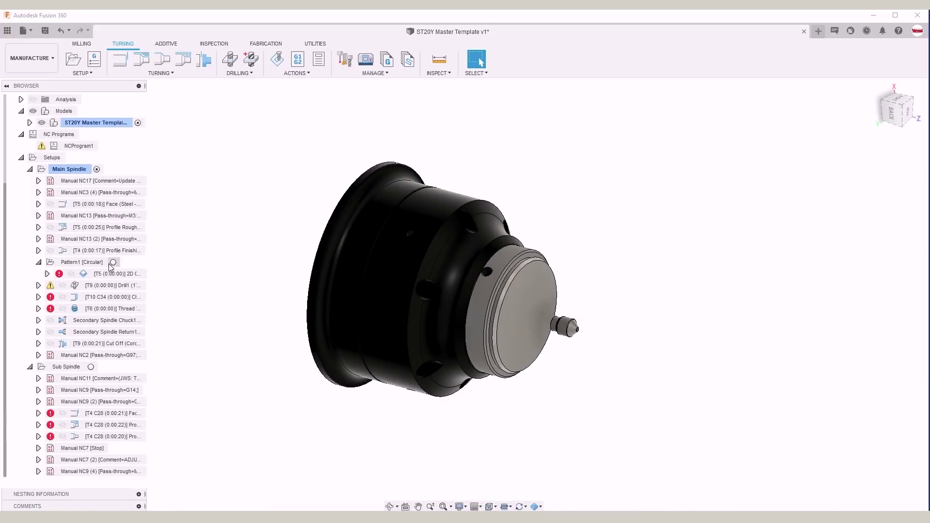
{"action": "left_click", "coordinate": [93, 275]}
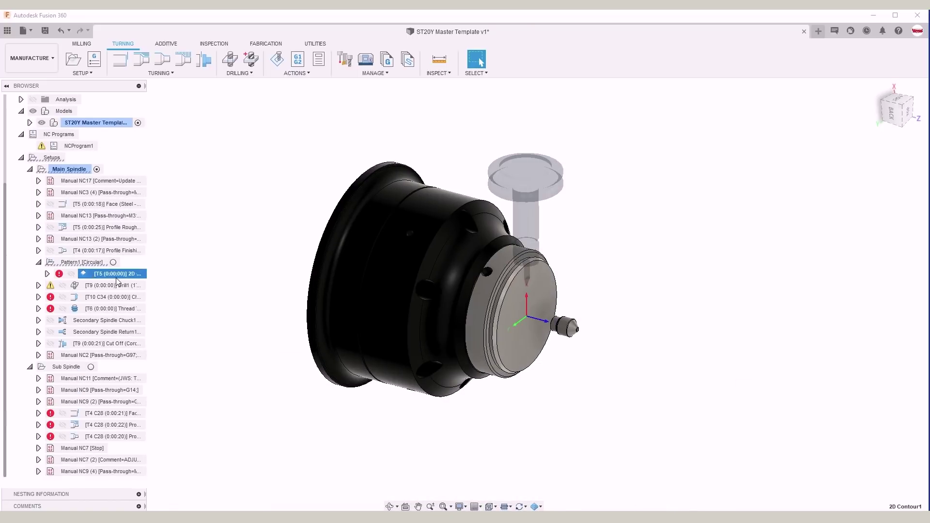
{"action": "left_click", "coordinate": [97, 264]}
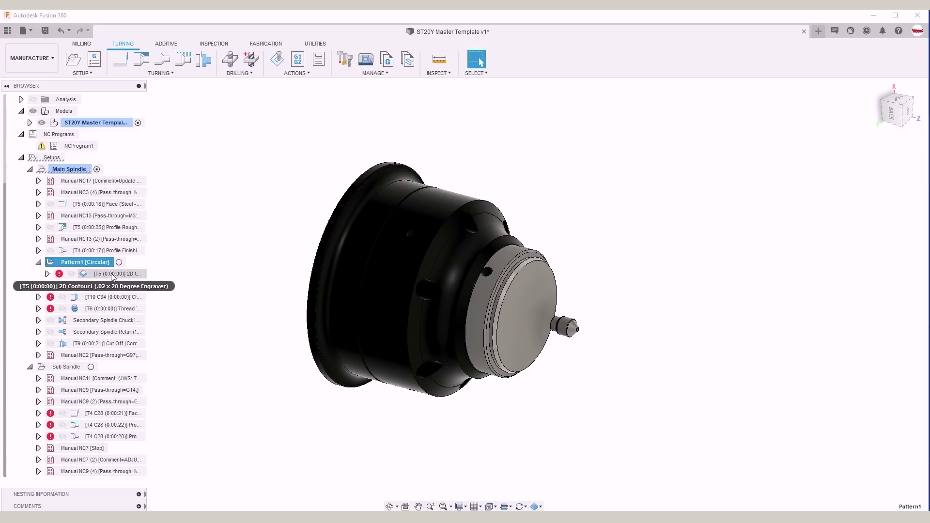
{"action": "key", "text": "Delete"}
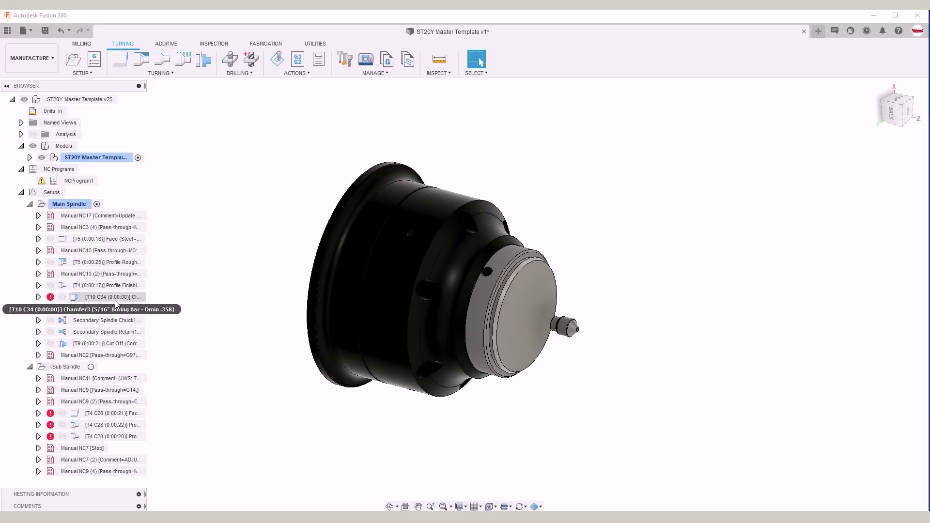
- Delete the Chamfer3 and Thread Top operations from the Main Spindle setup
{"action": "left_click", "coordinate": [112, 297]}
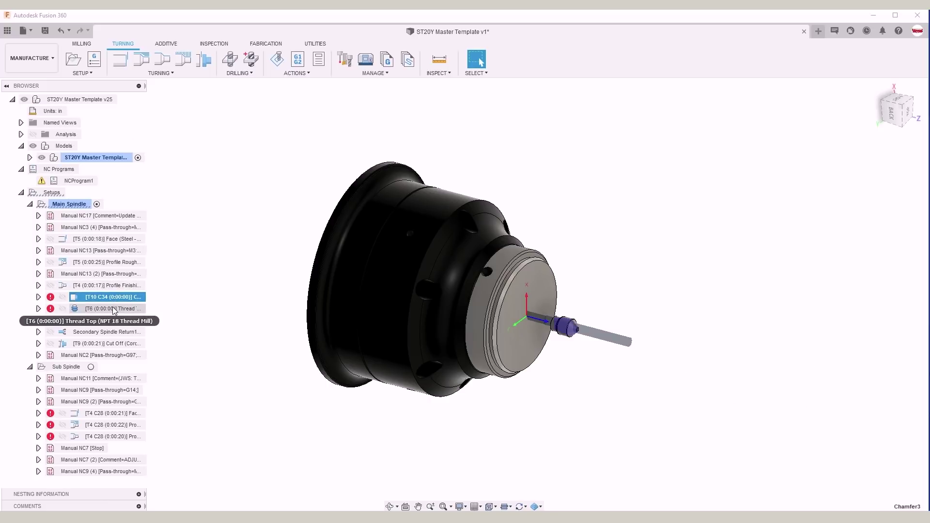
{"action": "left_click", "coordinate": [114, 309], "text": "shift"}
{"action": "key", "text": "Delete"}
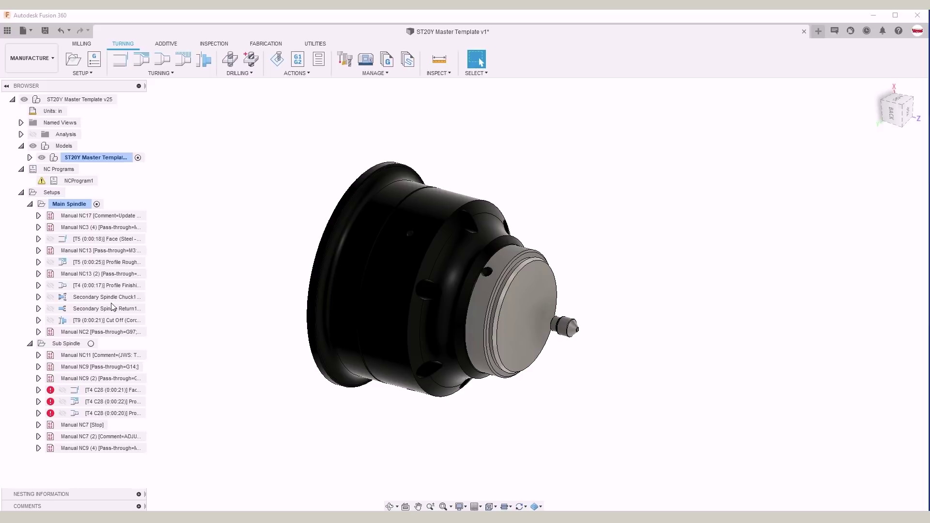
- Review the Secondary Spindle Chuck, Secondary Spindle Return and Cut Off operations in the Main Spindle setup
{"action": "left_click", "coordinate": [113, 297]}
{"action": "left_click", "coordinate": [112, 308]}
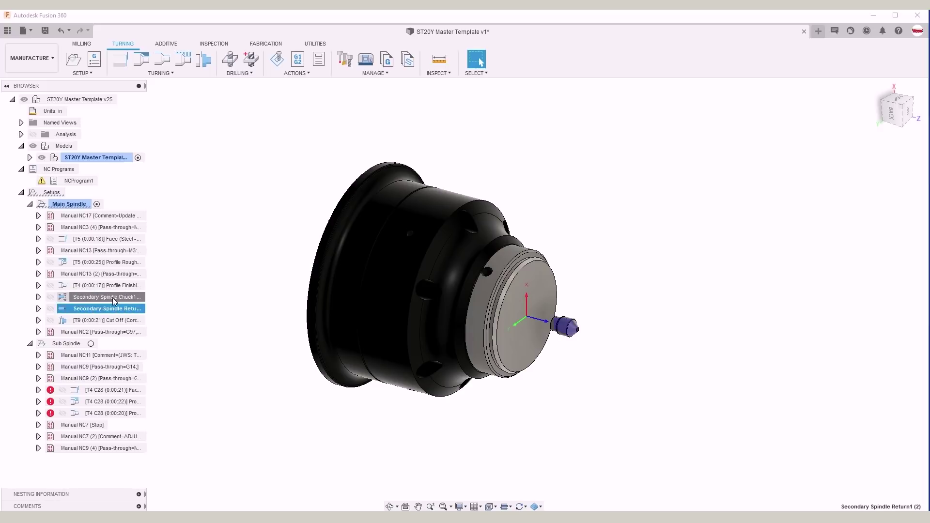
{"action": "left_click", "coordinate": [112, 299]}
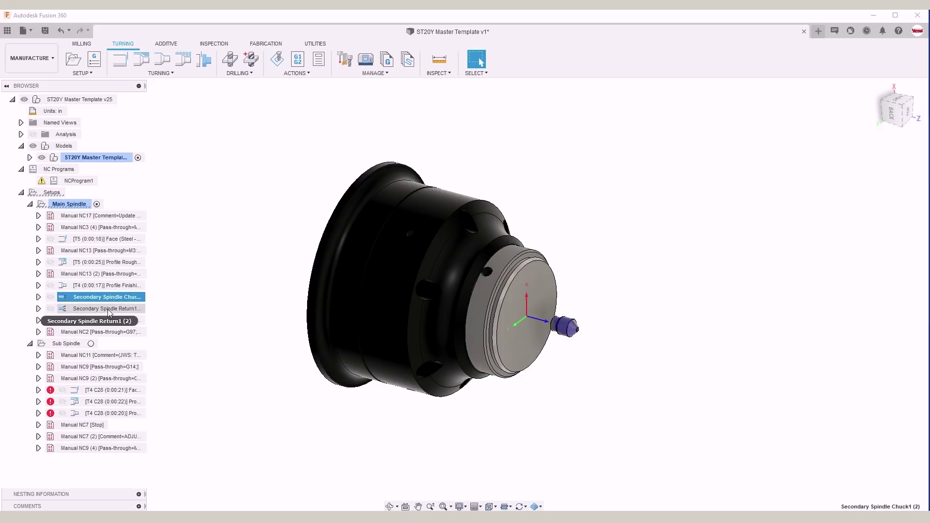
{"action": "left_click", "coordinate": [107, 309]}
{"action": "left_click", "coordinate": [109, 320]}
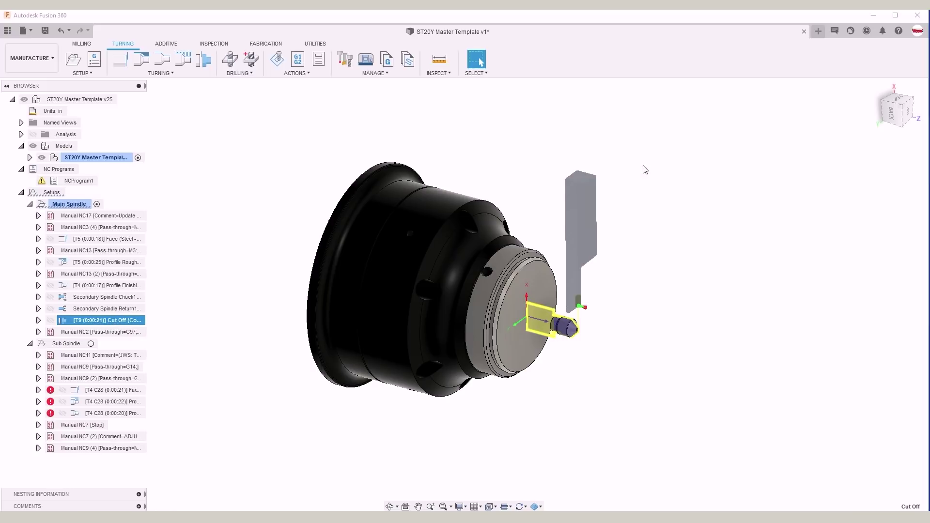
- Simulate the Cut Off operation from the back view with the stock display turned off, and end the simulation
{"action": "left_click", "coordinate": [891, 113]}
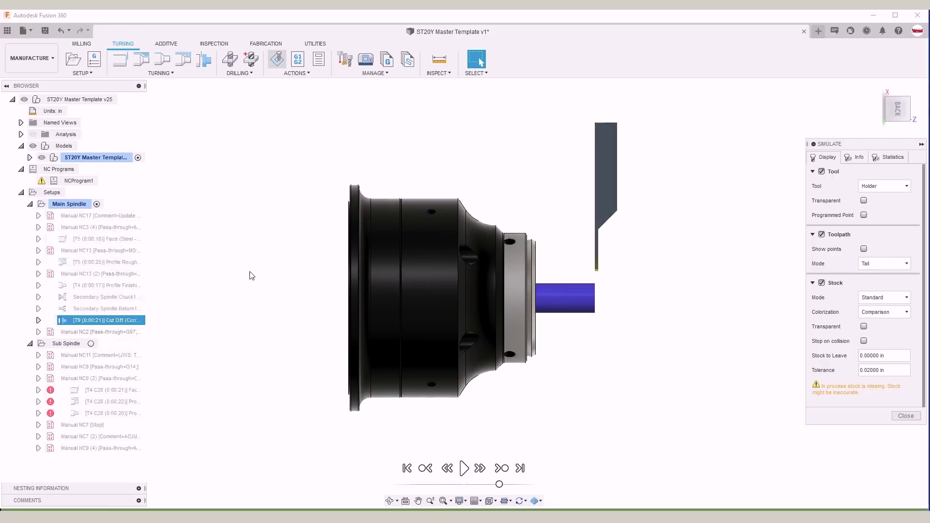
{"action": "left_click", "coordinate": [821, 284]}
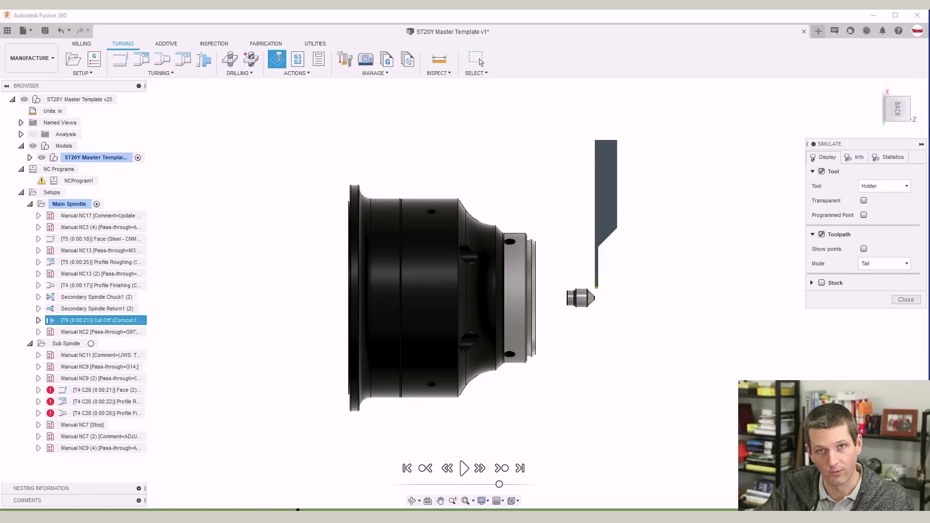
{"action": "left_click", "coordinate": [481, 62]}
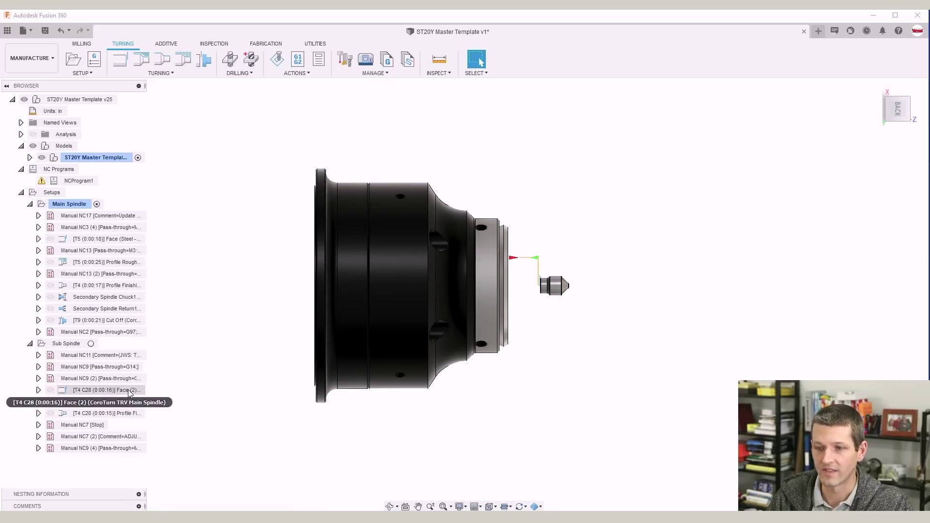
- Activate the Sub Spindle setup
{"action": "left_click", "coordinate": [68, 343]}
{"action": "left_click", "coordinate": [352, 459]}
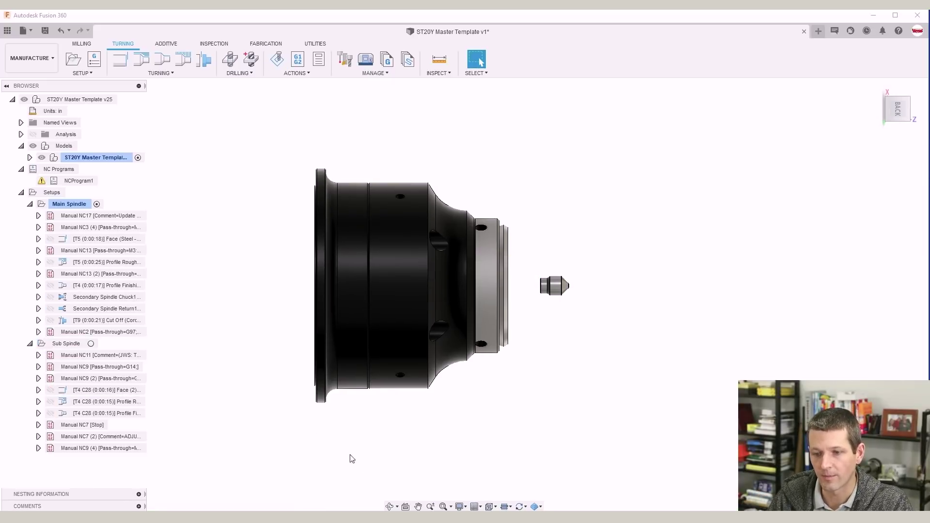
{"action": "left_click", "coordinate": [525, 507]}
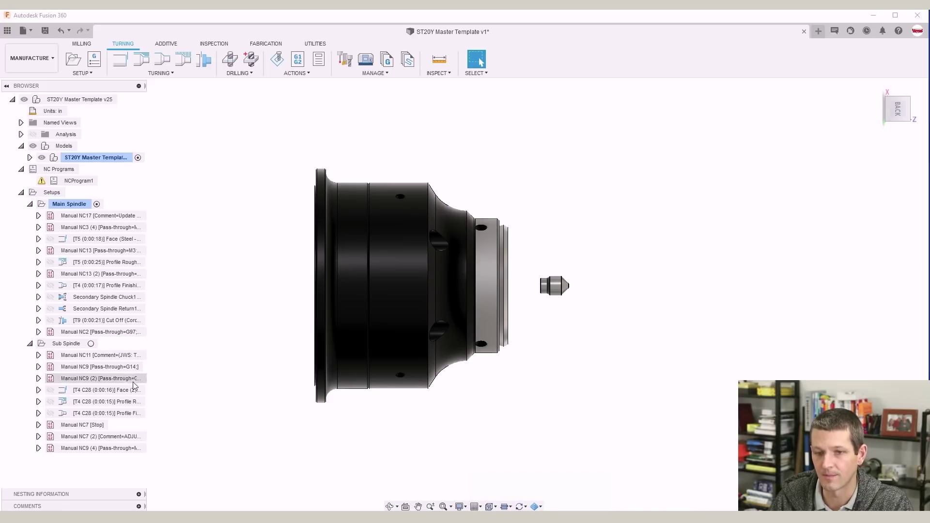
{"action": "left_click", "coordinate": [89, 344]}
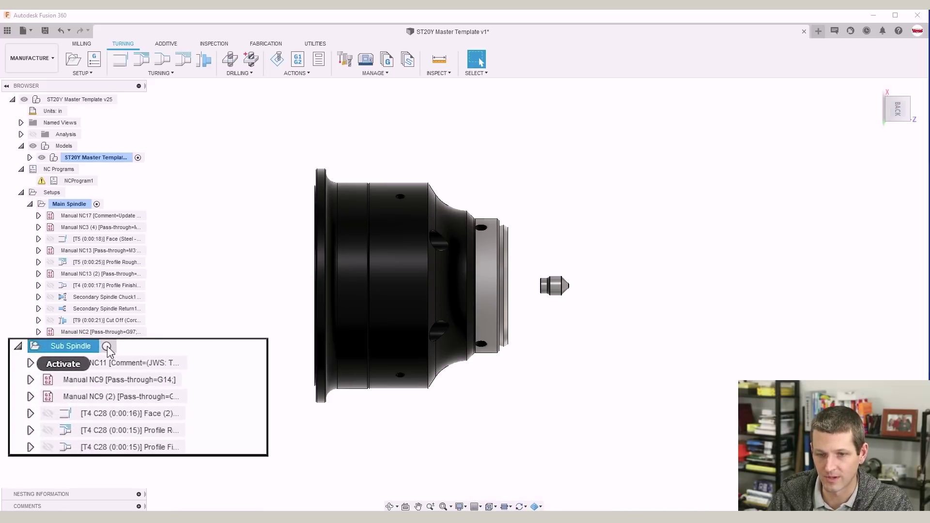
{"action": "left_click", "coordinate": [99, 346]}
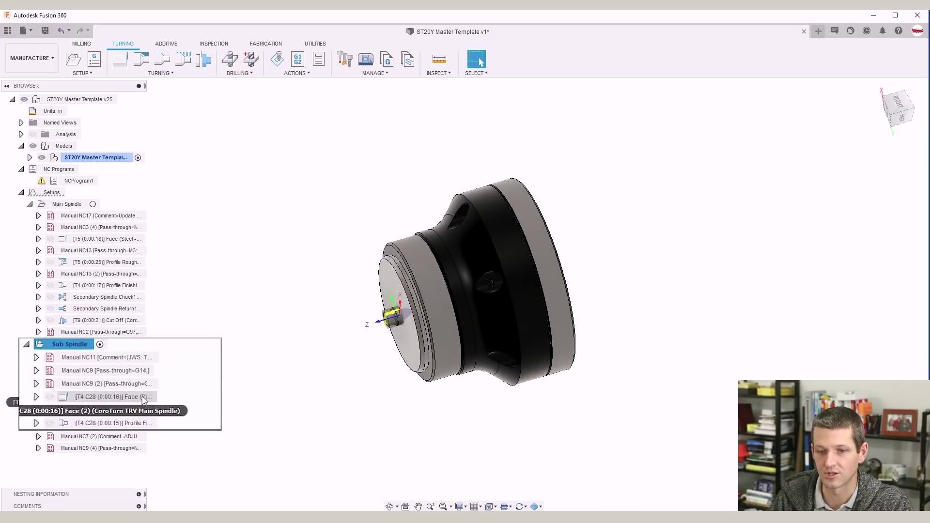
- Check the Face (2), Profile Roughing and Profile Finishing toolpaths of the Sub Spindle setup against the chuck
{"action": "left_click", "coordinate": [120, 390]}
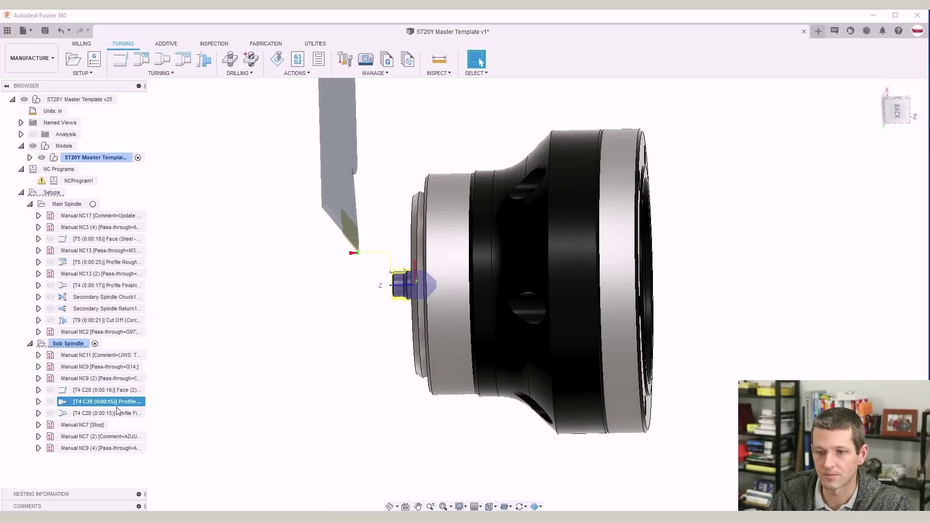
{"action": "left_click", "coordinate": [116, 413]}
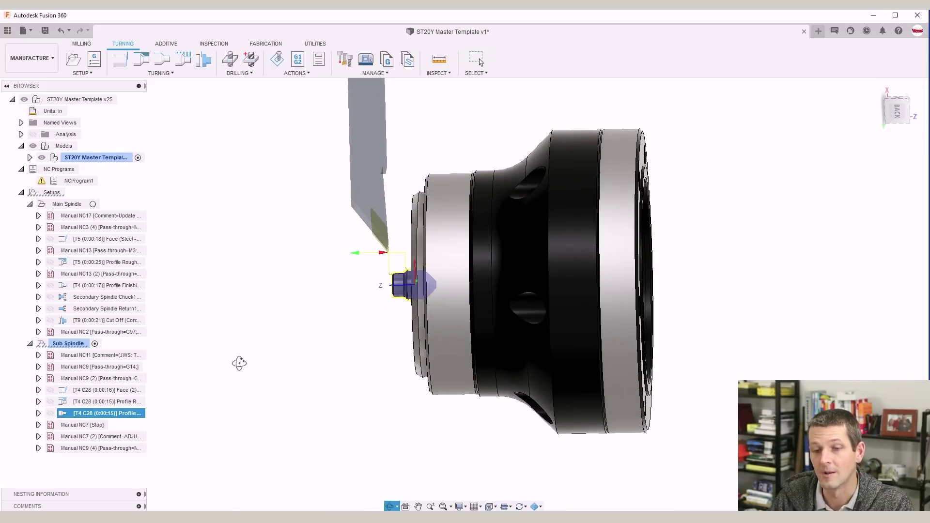
{"action": "middle_click_drag", "start_coordinate": [241, 361], "coordinate": [252, 354], "text": "shift"}
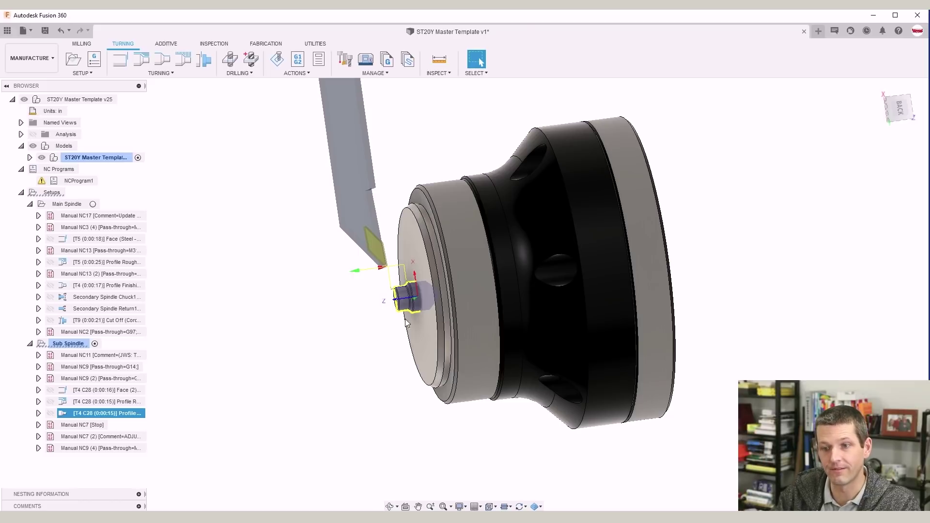
{"action": "left_click", "coordinate": [394, 241]}
{"action": "left_click", "coordinate": [414, 251]}
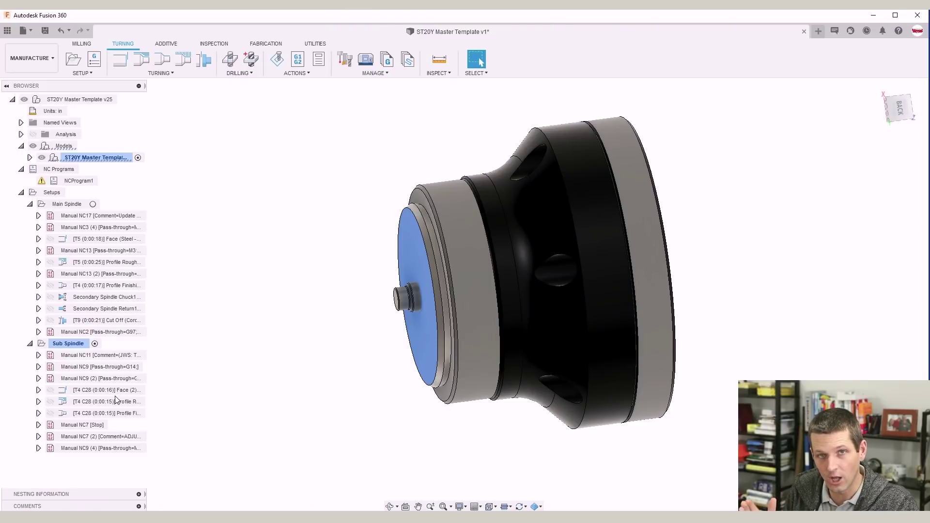
- Inspect the Sub Spindle Profile Finishing toolpath up close and the Z value of the G92 threading line in the posted code
{"action": "left_click", "coordinate": [67, 343]}
{"action": "scroll", "coordinate": [409, 297], "scroll_direction": "up", "scroll_amount": 2}
{"action": "left_click", "coordinate": [104, 413]}
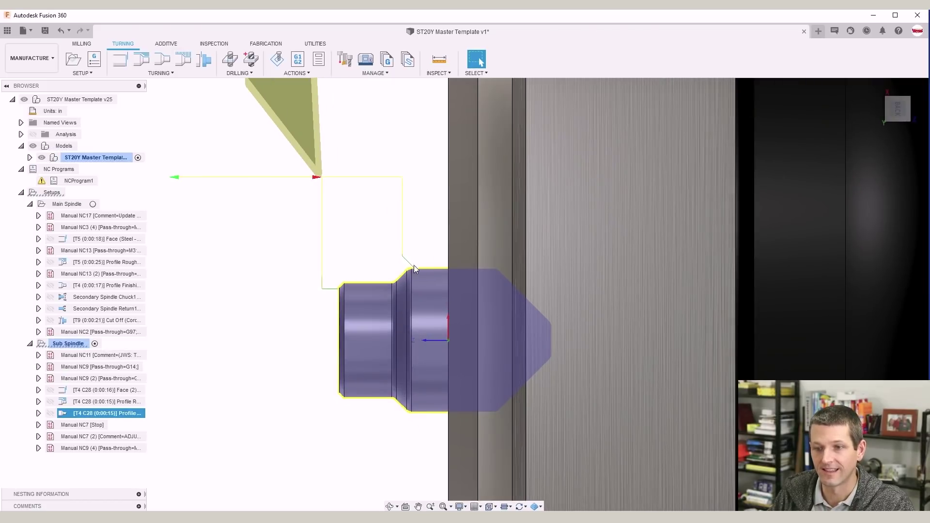
{"action": "key", "text": "alt+s"}
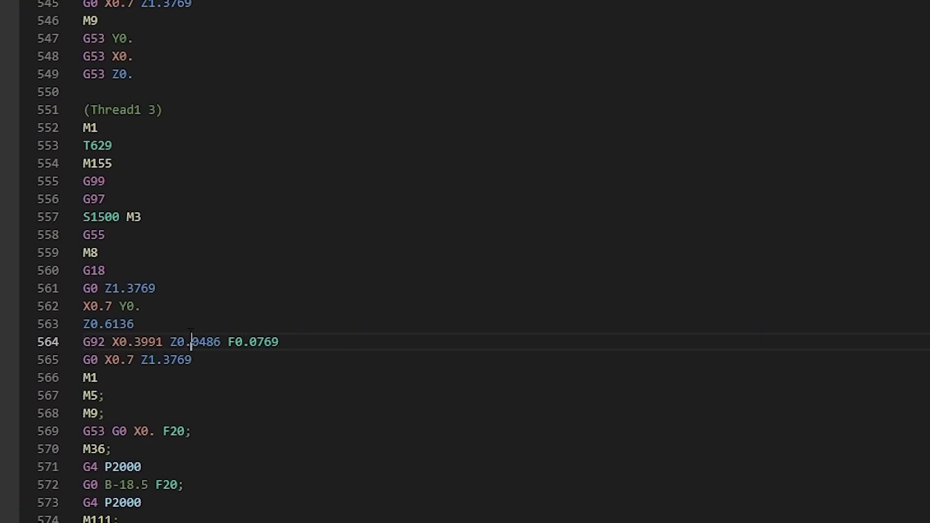
{"action": "mouse_move", "coordinate": [187, 341]}
{"action": "left_mouse_down"}
{"action": "mouse_move", "coordinate": [220, 342]}
{"action": "mouse_move", "coordinate": [177, 341]}
{"action": "mouse_move", "coordinate": [220, 342]}
{"action": "left_mouse_up"}
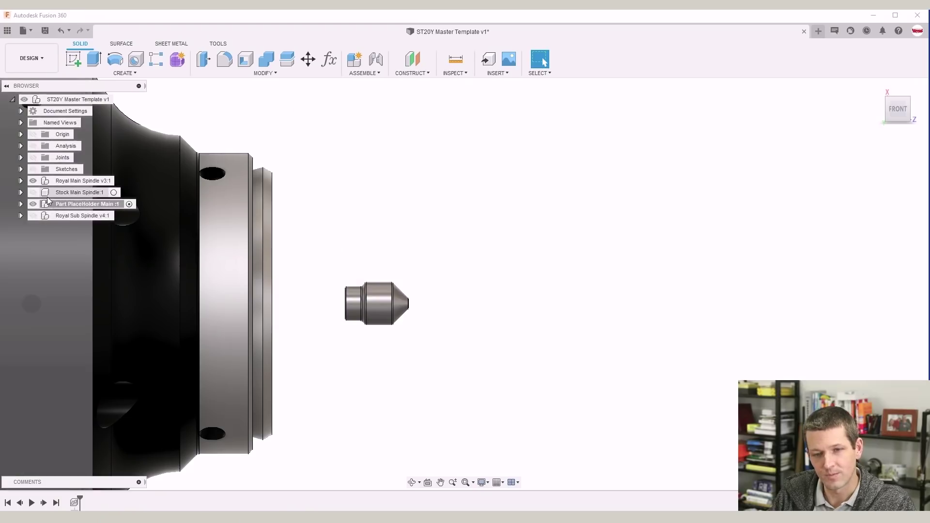
- Open the linked Plate Stand - CAD part under Part PlaceHolder Main for in-place editing and examine its first sketch from the top
{"action": "middle_click_drag", "start_coordinate": [405, 228], "coordinate": [385, 222], "text": "shift"}
{"action": "key", "text": "Escape"}
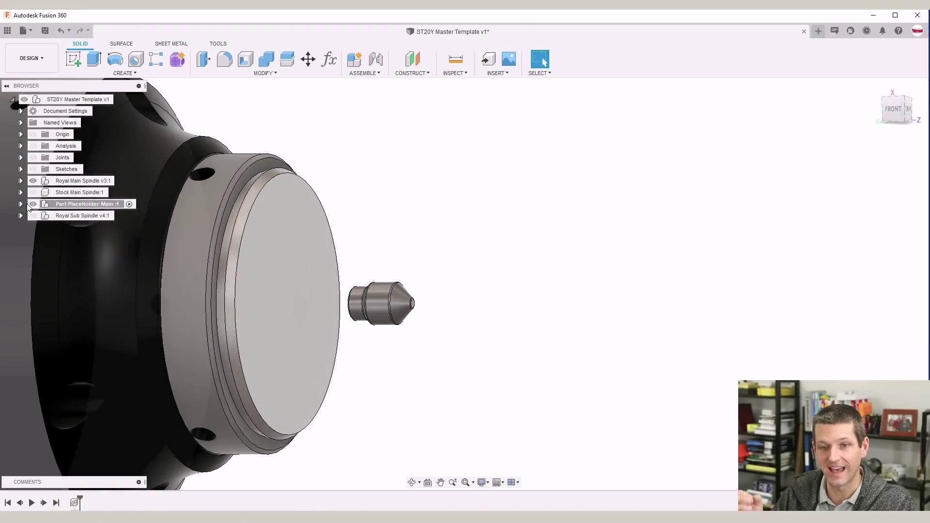
{"action": "left_click", "coordinate": [20, 204]}
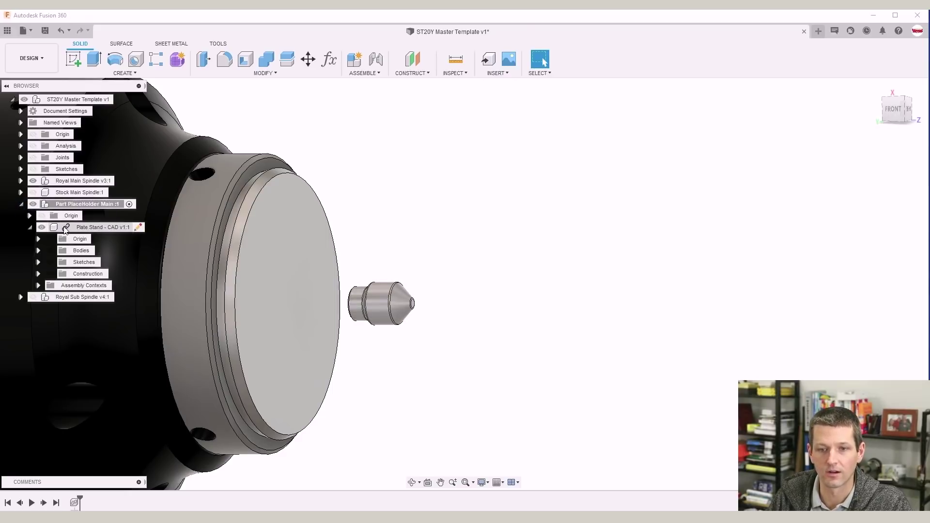
{"action": "left_click", "coordinate": [88, 229]}
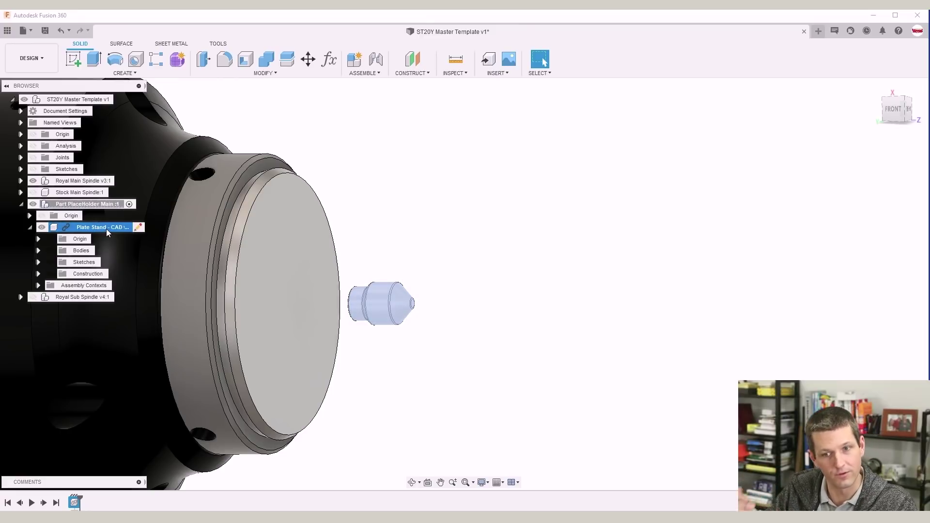
{"action": "left_click", "coordinate": [138, 228]}
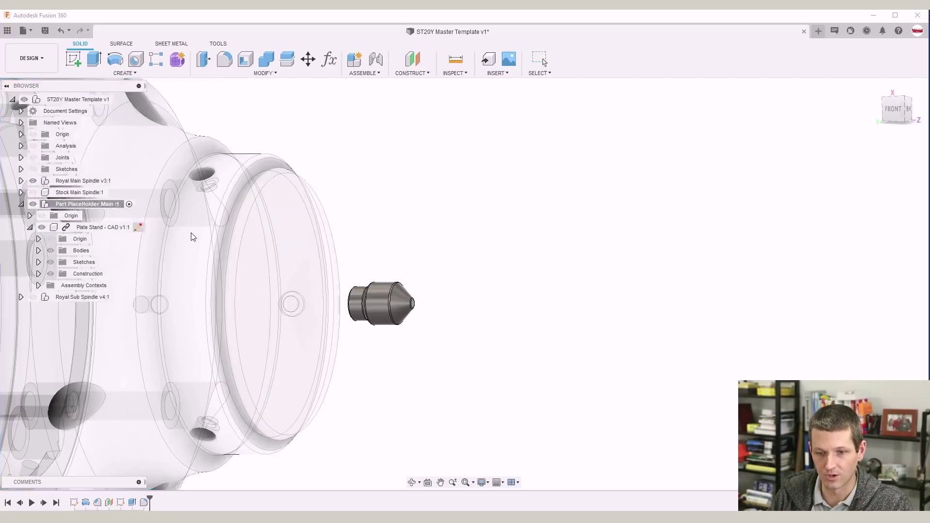
{"action": "left_click", "coordinate": [73, 503]}
{"action": "left_click", "coordinate": [881, 106]}
{"action": "left_click", "coordinate": [895, 112]}
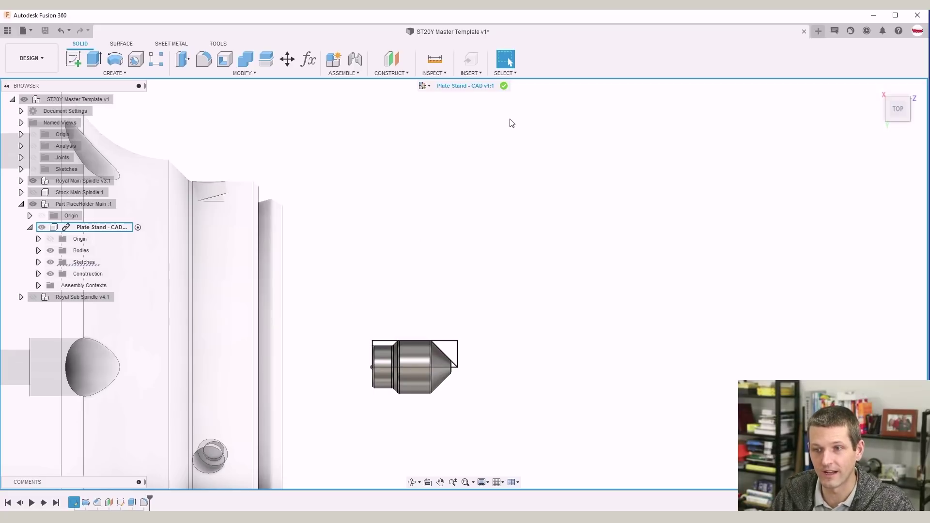
- Finish the in-place edit of the Plate Stand part and return to the Manufacture workspace
{"action": "left_click", "coordinate": [504, 86]}
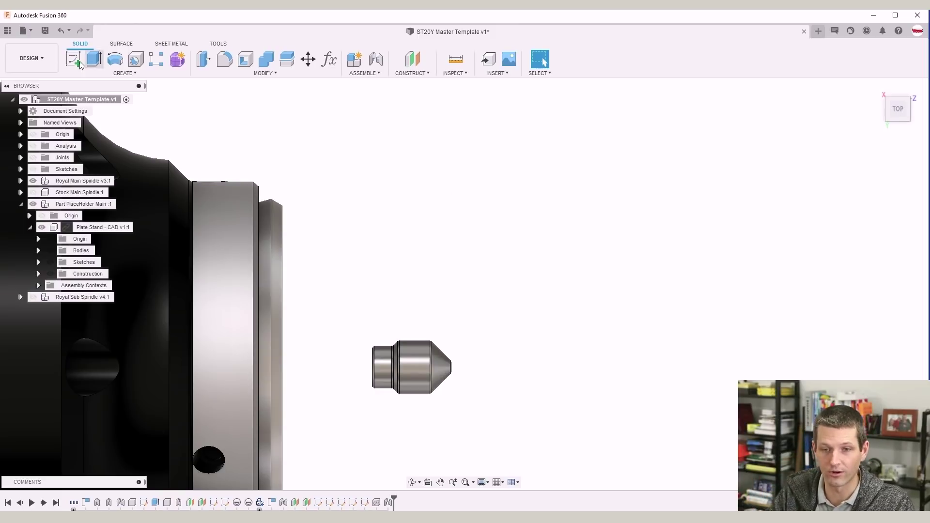
{"action": "left_click", "coordinate": [51, 60]}
{"action": "left_click", "coordinate": [41, 166]}
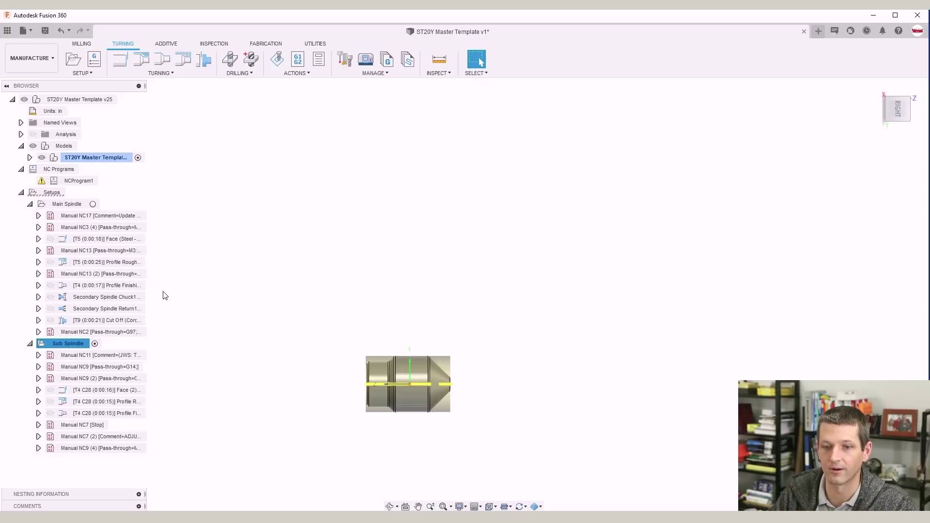
- Review the Manual NC17, Manual NC3 (4) and Manual NC13 entries in the Main Spindle setup
{"action": "left_click", "coordinate": [102, 217]}
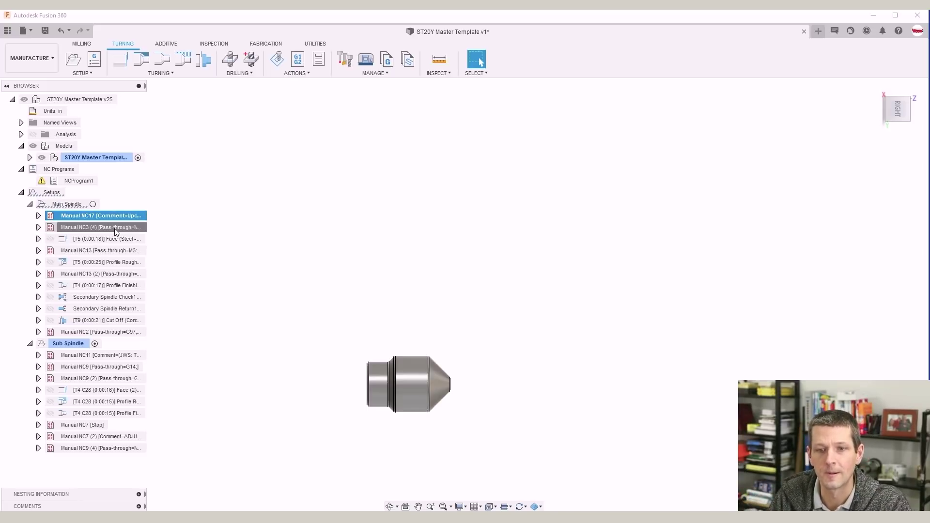
{"action": "left_click", "coordinate": [110, 228]}
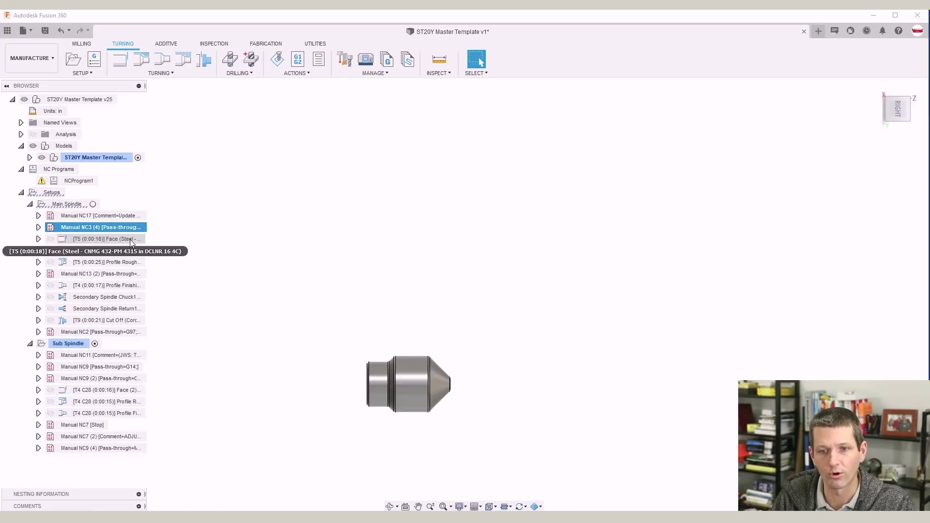
{"action": "left_click", "coordinate": [109, 251]}
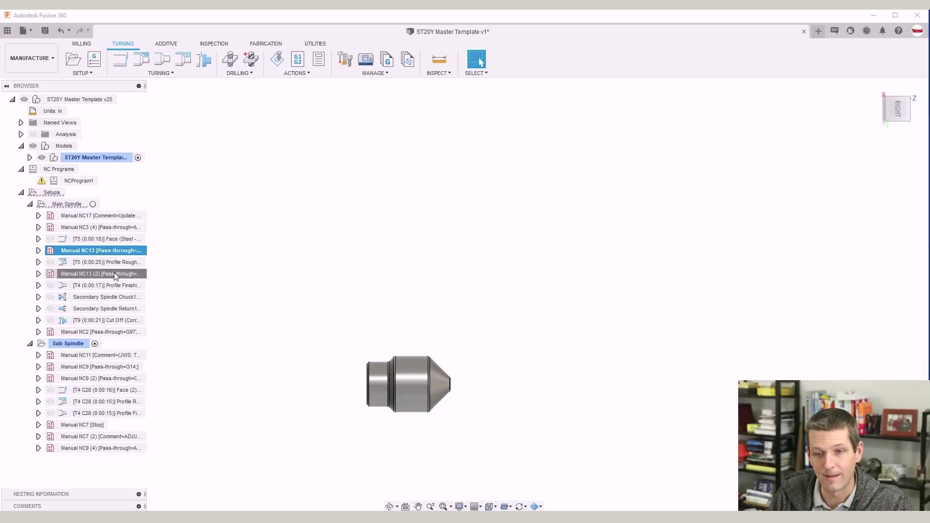
- Move the Manual NC13 (2) pass-through M33 entry to directly after the Profile Finishing operation in the Main Spindle setup
{"action": "left_click", "coordinate": [115, 274]}
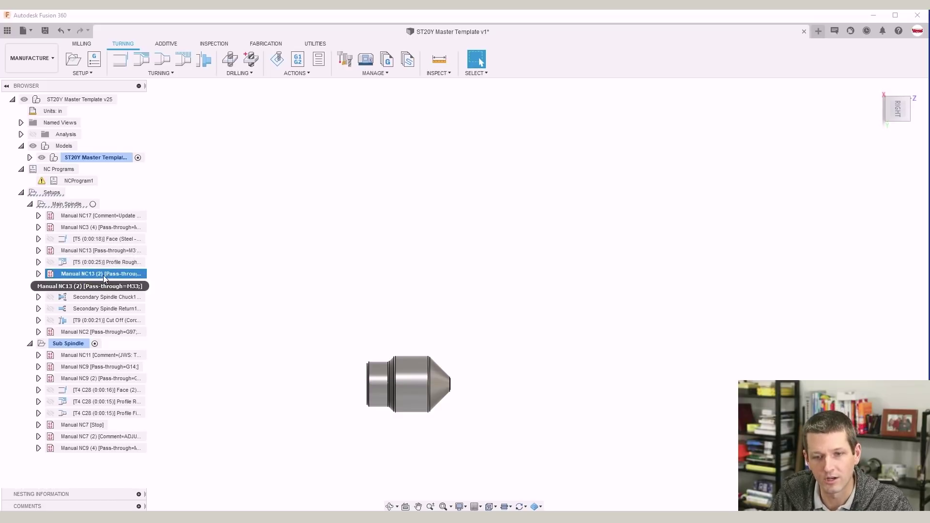
{"action": "left_click_drag", "start_coordinate": [104, 276], "coordinate": [101, 296]}
{"action": "left_click", "coordinate": [99, 262]}
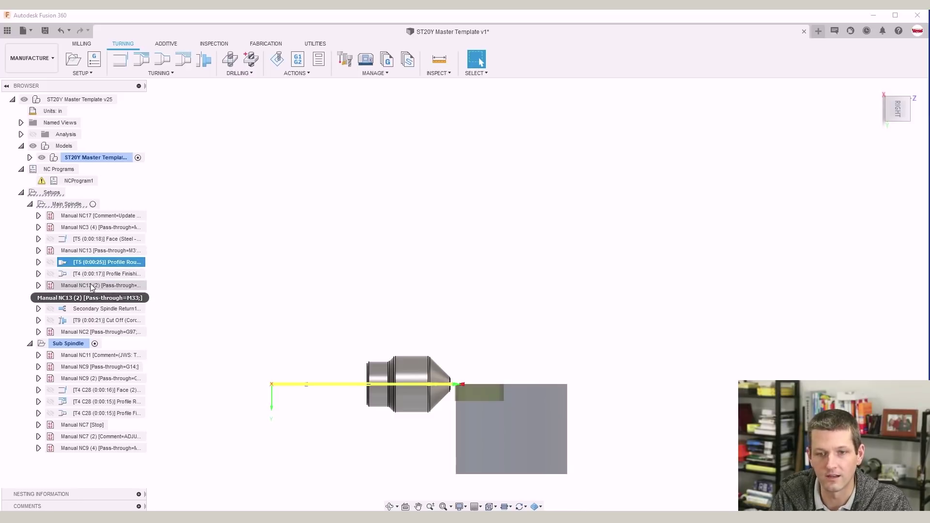
{"action": "left_click", "coordinate": [89, 274], "text": "ctrl"}
{"action": "left_click", "coordinate": [165, 295]}
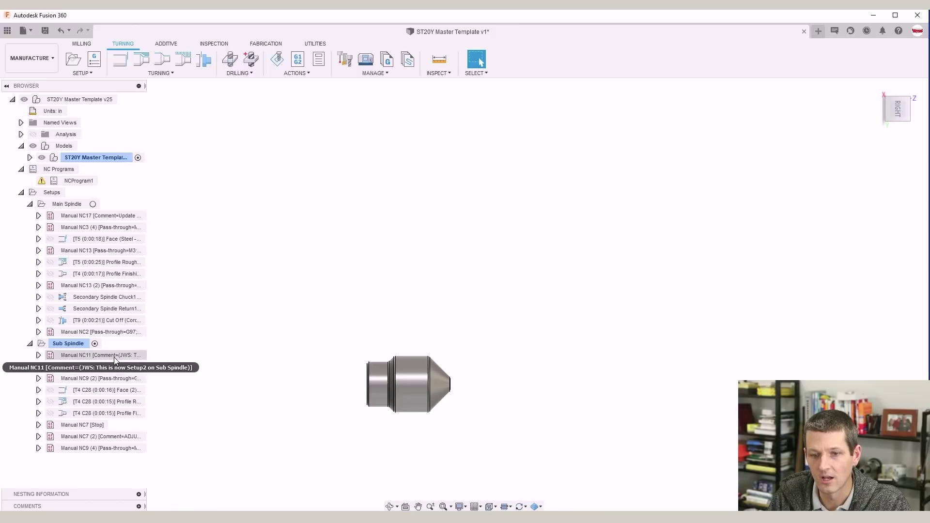
- Review the Manual NC9 and Manual NC9 (2) pass-through entries in the Sub Spindle setup
{"action": "left_click", "coordinate": [105, 367]}
{"action": "double_click", "coordinate": [105, 366]}
{"action": "left_click", "coordinate": [102, 378]}
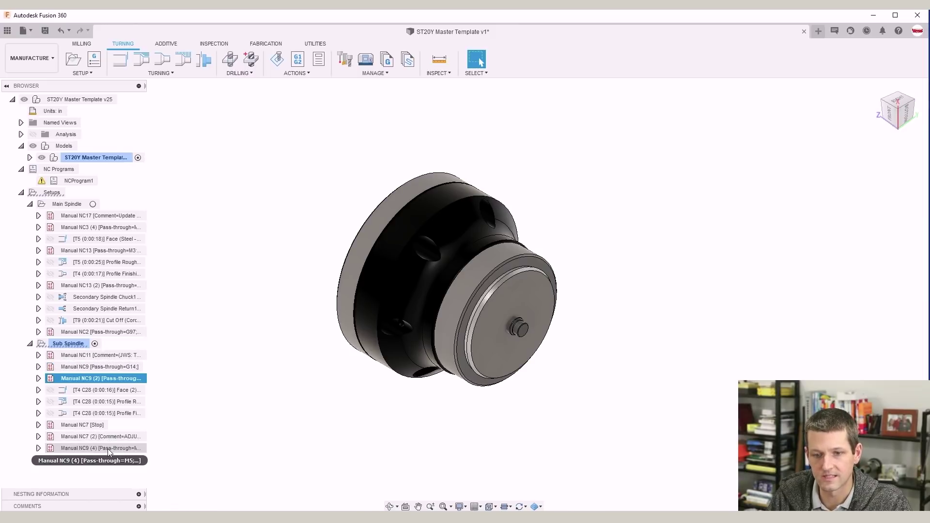
- Open Manual NC9 (4) in the Sub Spindle setup and examine its pass-through code, including the B-axis position in the G0 line
{"action": "double_click", "coordinate": [108, 449]}
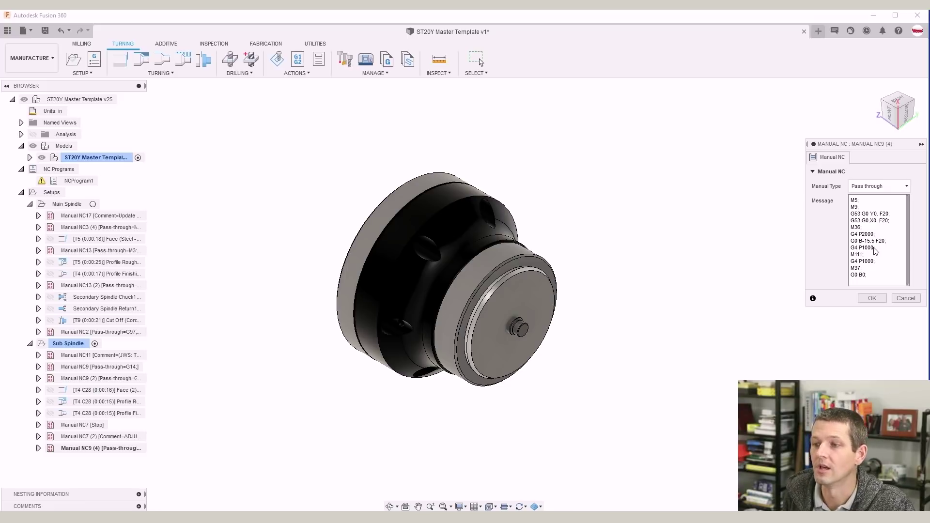
{"action": "left_click_drag", "start_coordinate": [862, 242], "coordinate": [871, 242]}
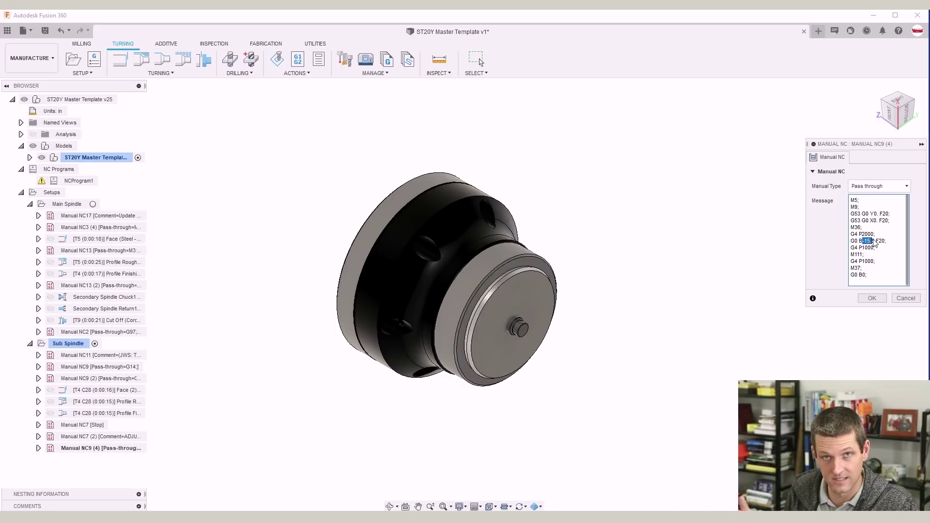
{"action": "left_click_drag", "start_coordinate": [861, 242], "coordinate": [869, 242]}
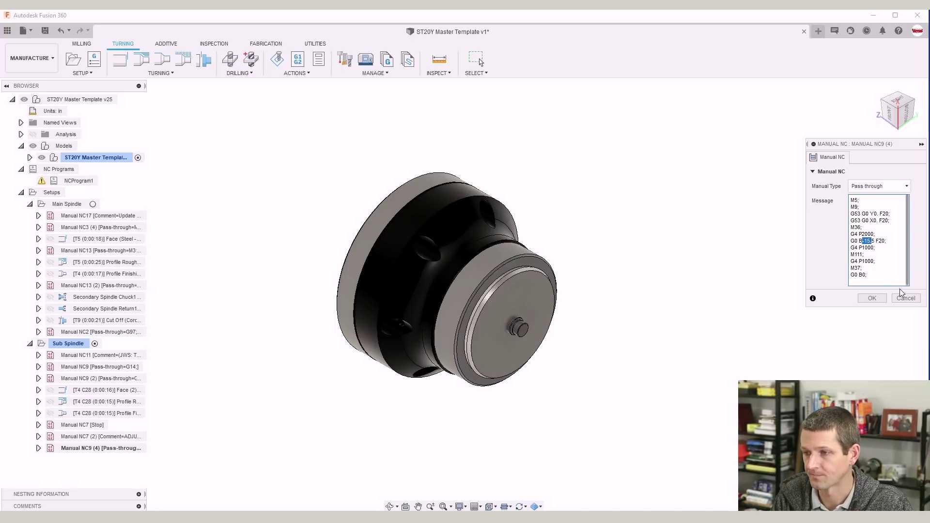
{"action": "left_click_drag", "start_coordinate": [872, 278], "coordinate": [814, 201]}
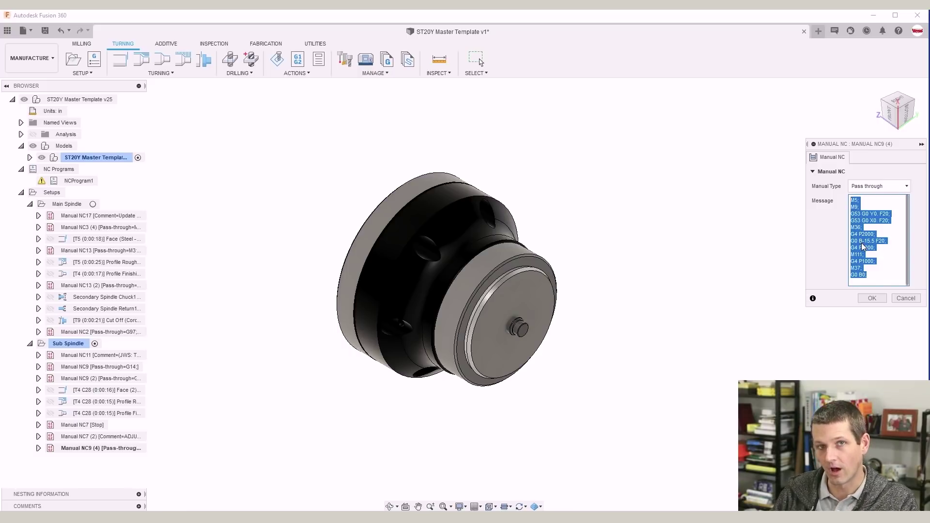
- Close Manual NC9 (4) without changes and review the Secondary Spindle Chuck and Secondary Spindle Return operations and their turning strategy descriptions
{"action": "left_click", "coordinate": [875, 235]}
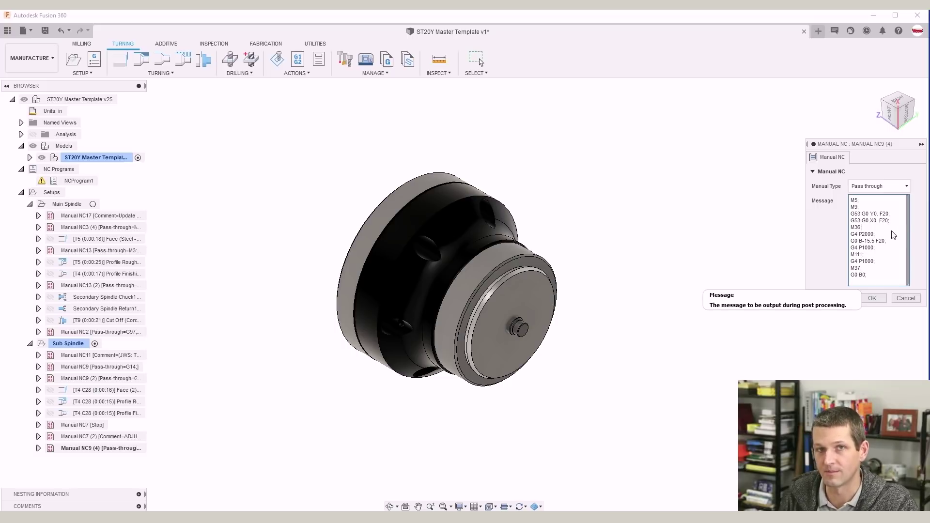
{"action": "left_click", "coordinate": [906, 299]}
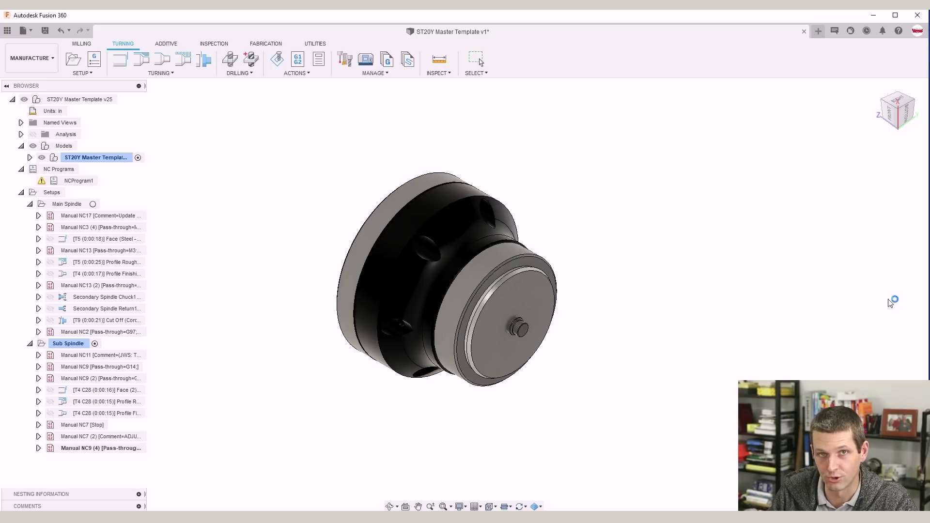
{"action": "left_click", "coordinate": [121, 298]}
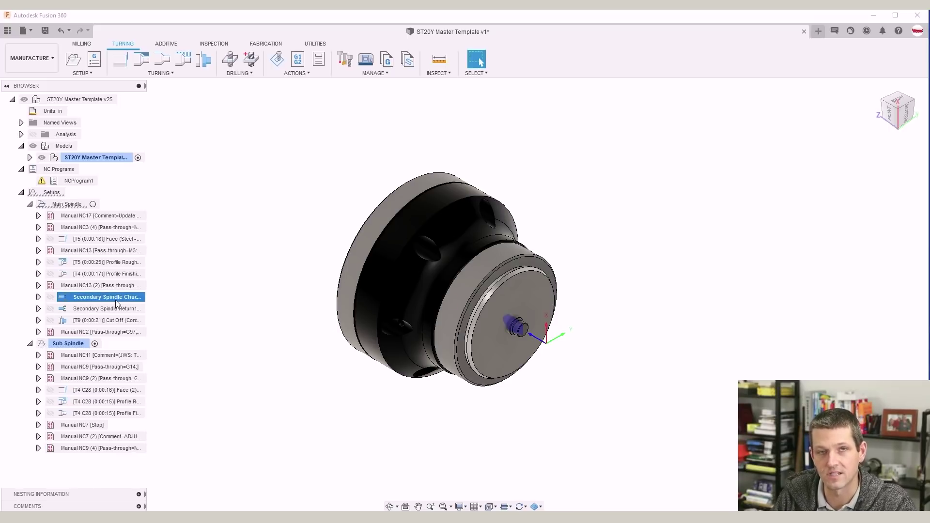
{"action": "left_click", "coordinate": [114, 310]}
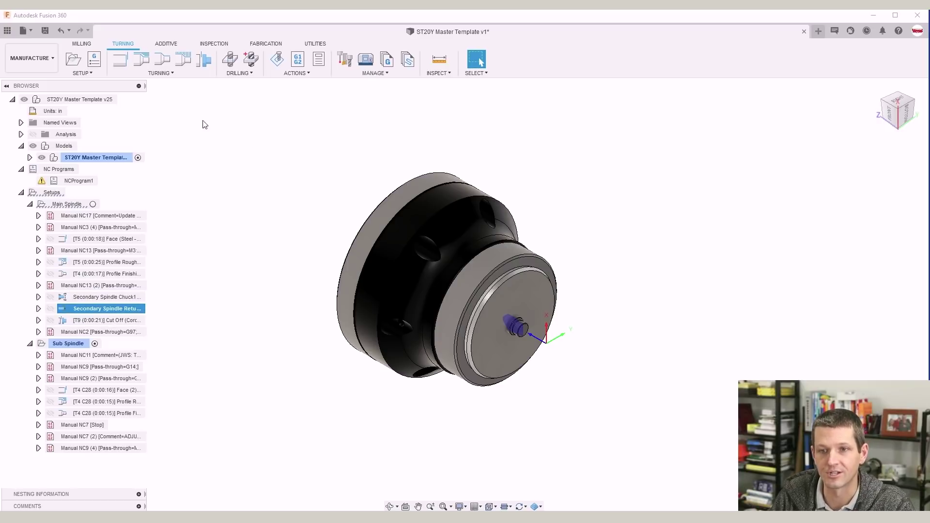
{"action": "left_click", "coordinate": [170, 76]}
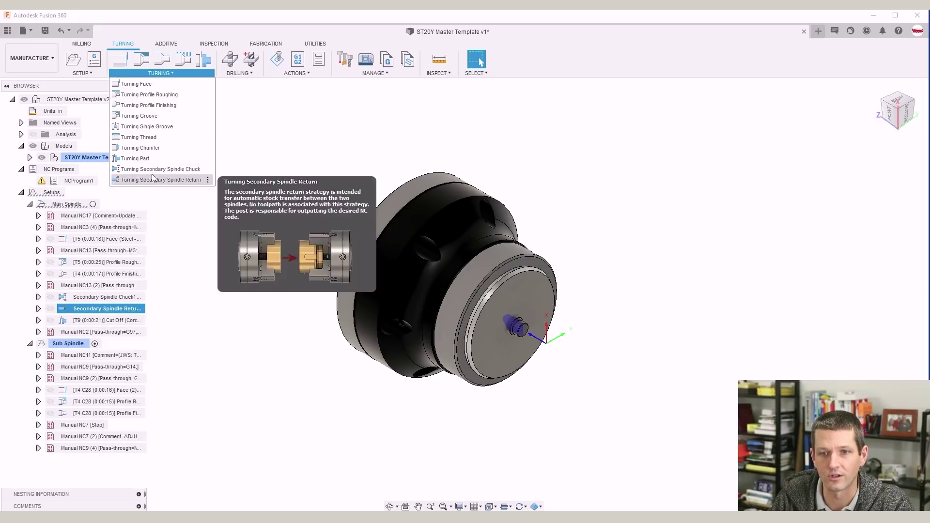
{"action": "mouse_move", "coordinate": [160, 179]}
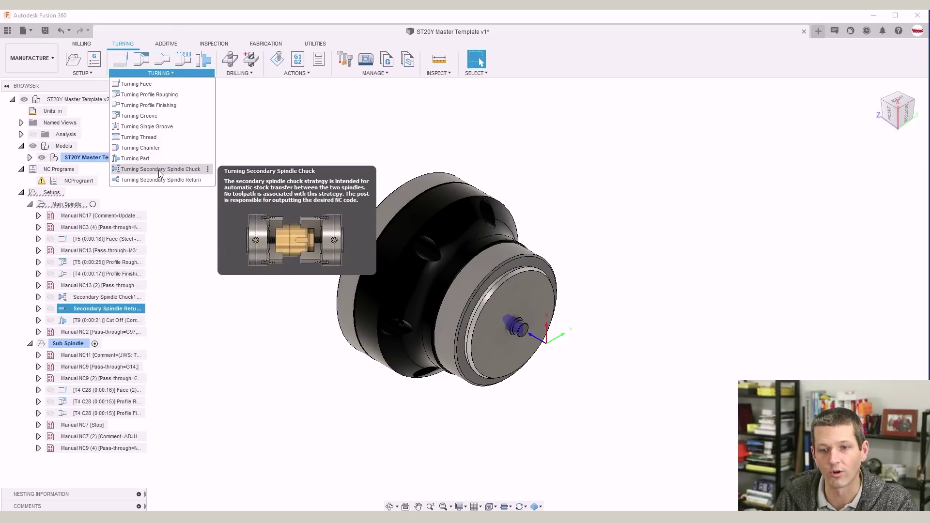
{"action": "left_click", "coordinate": [367, 158]}
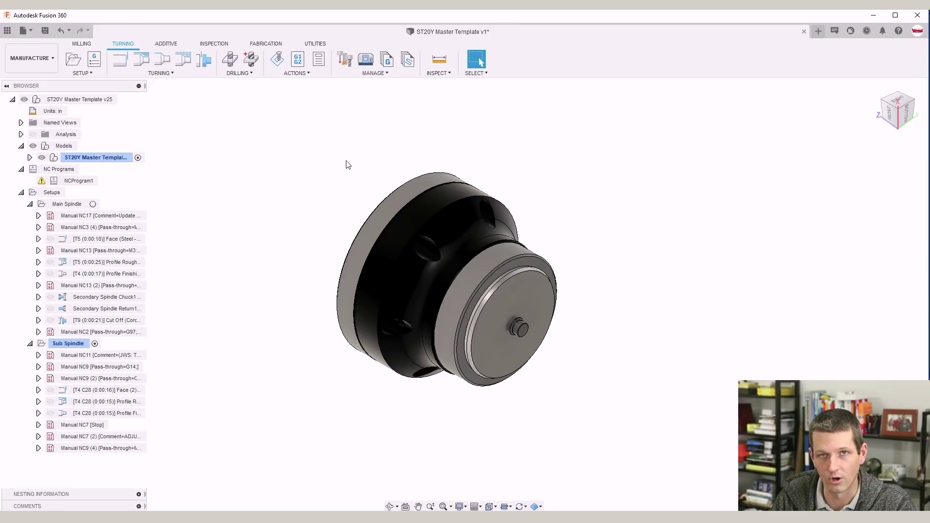
{"action": "left_click", "coordinate": [115, 438]}
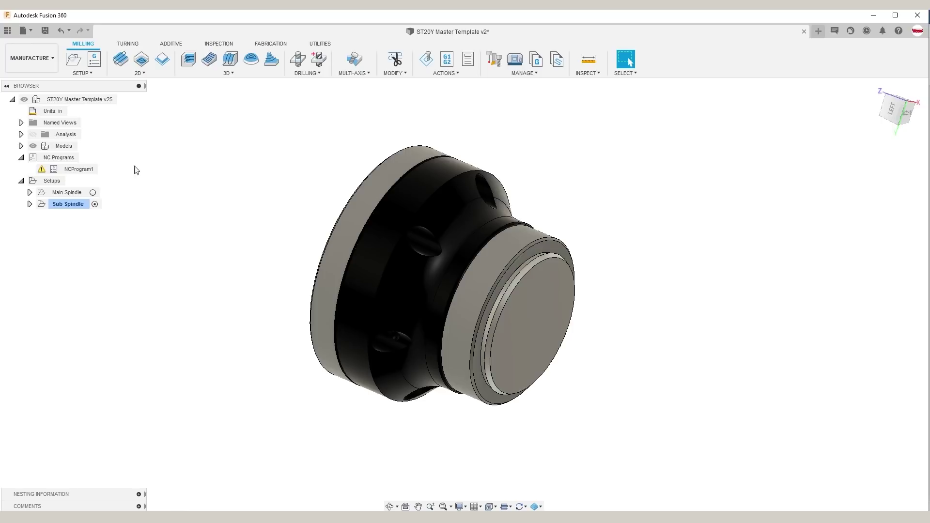
{"action": "left_click", "coordinate": [30, 35]}
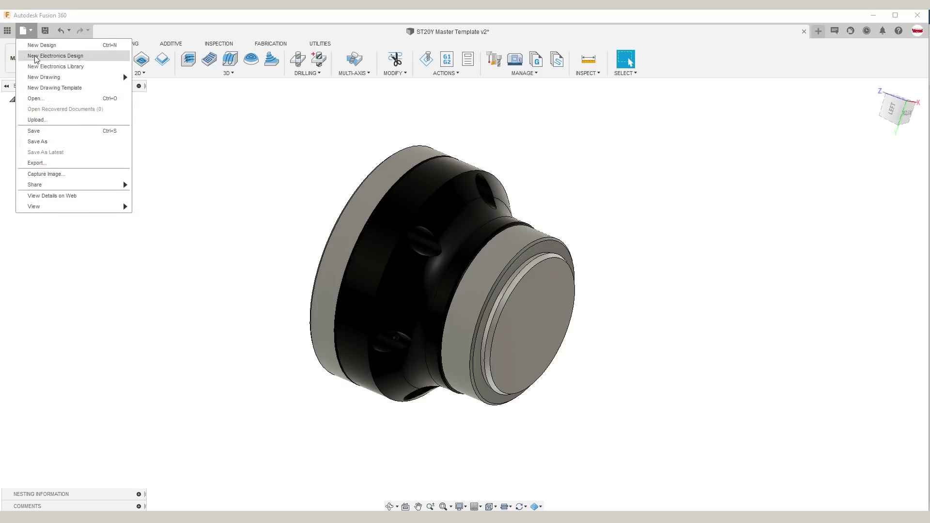
{"action": "left_click", "coordinate": [203, 143]}
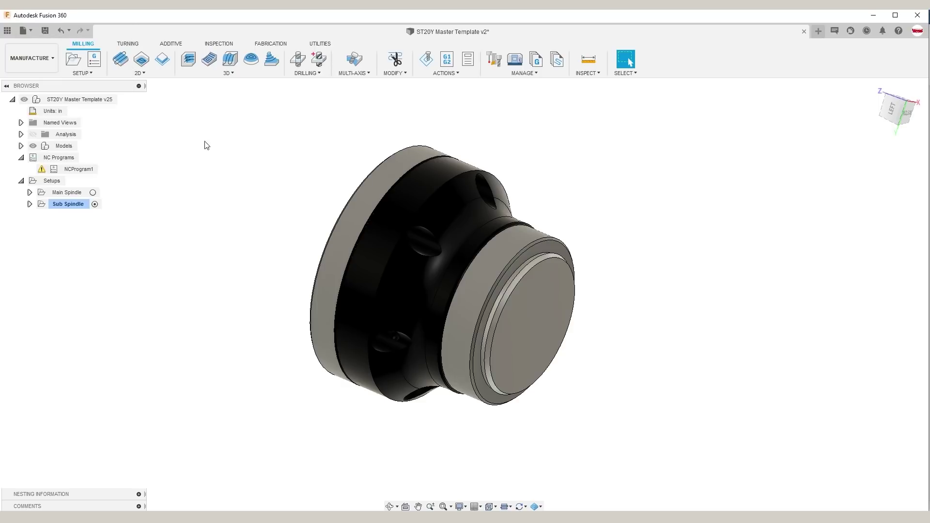
- Expand the Main Spindle and Sub Spindle setups to review their operation lists, including the Main Spindle Face operation
{"action": "left_click", "coordinate": [30, 203]}
{"action": "left_click", "coordinate": [29, 192]}
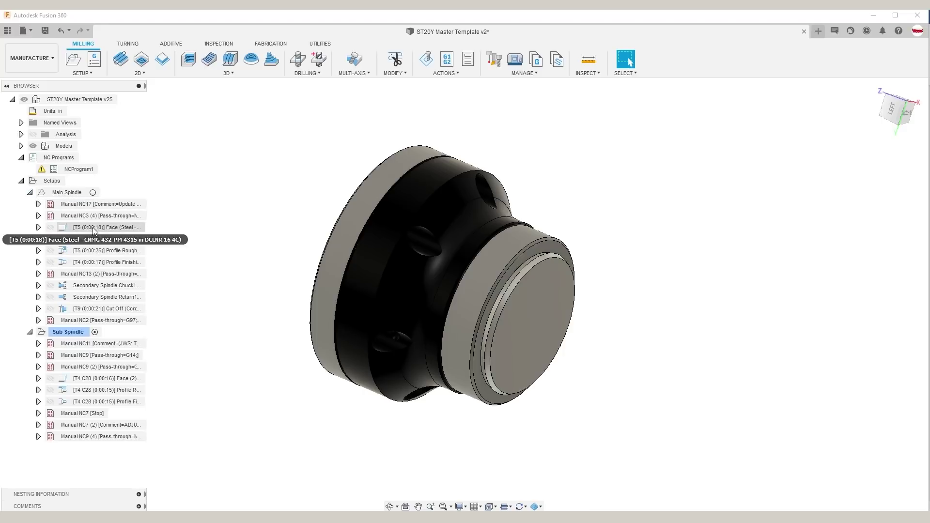
{"action": "left_click", "coordinate": [94, 228]}
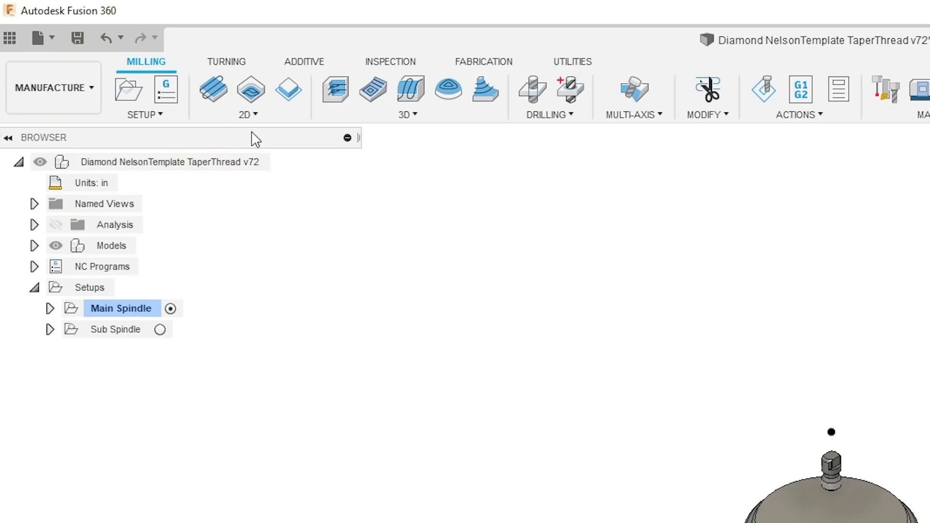
- Create an NC program, check its secondary spindle and M97 looping properties, and post it as 7007 with the HAAS ST-20Y post
{"action": "left_click", "coordinate": [148, 115]}
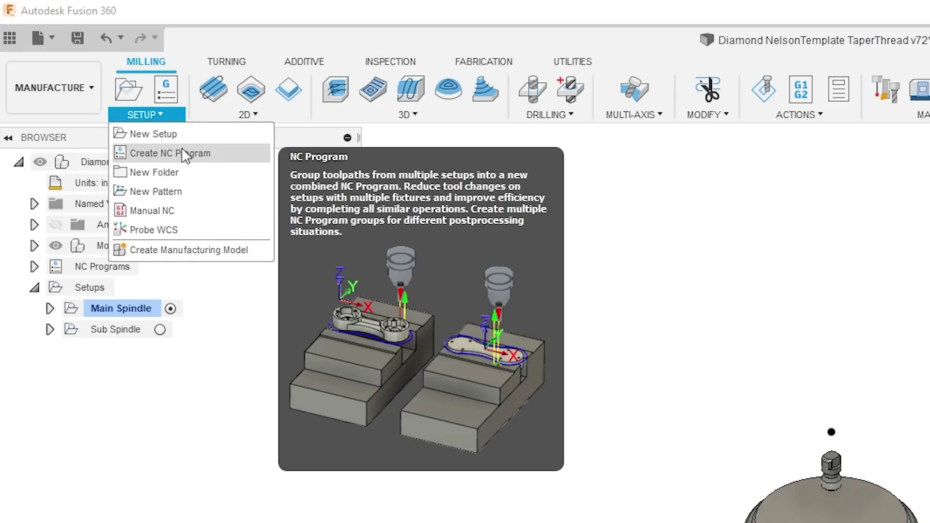
{"action": "left_click", "coordinate": [220, 153]}
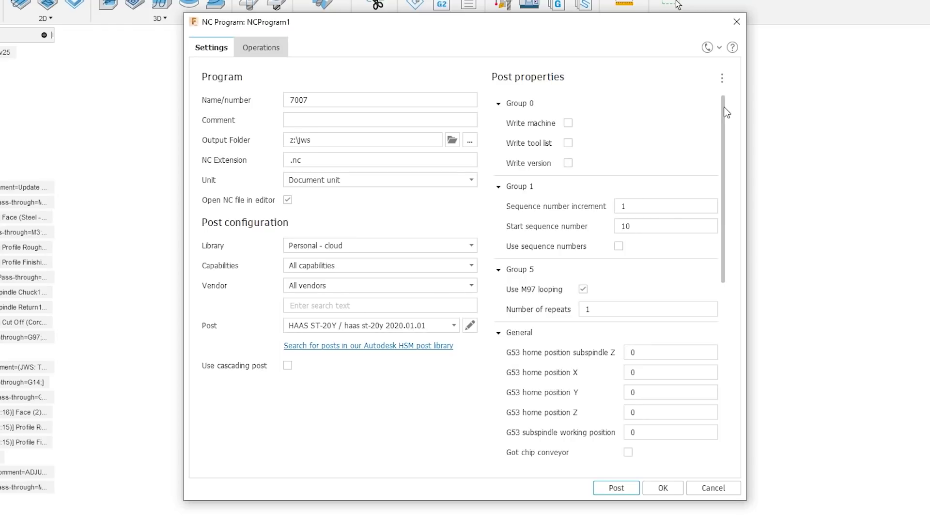
{"action": "left_click_drag", "start_coordinate": [724, 112], "coordinate": [719, 197]}
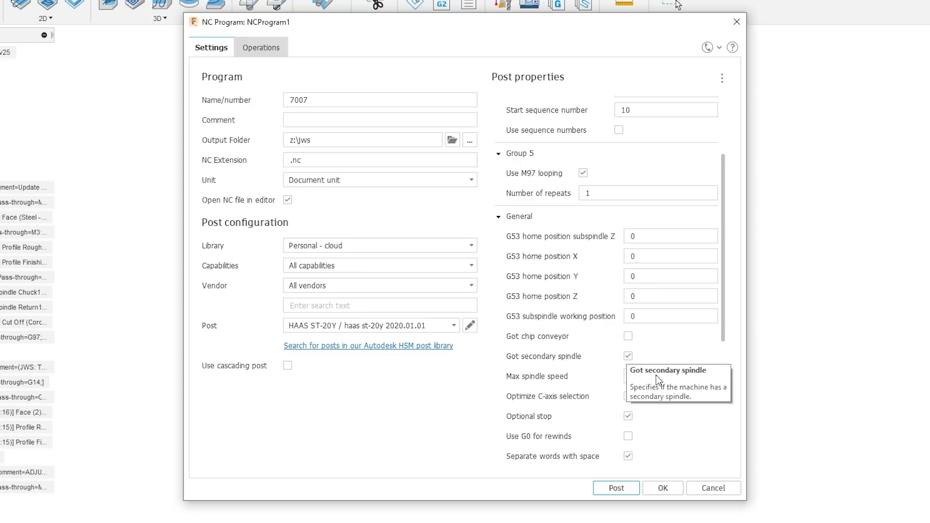
{"action": "scroll", "coordinate": [665, 377], "scroll_direction": "down", "scroll_amount": 5}
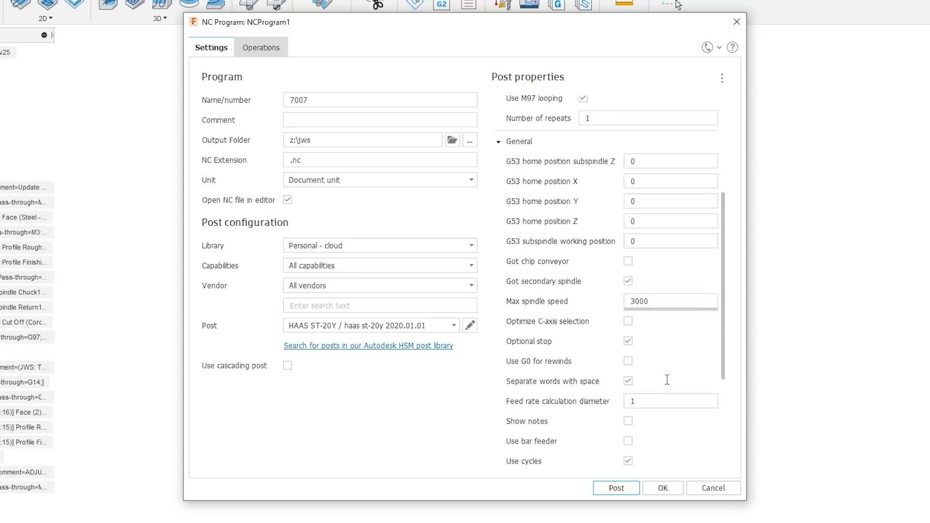
{"action": "scroll", "coordinate": [655, 353], "scroll_direction": "up", "scroll_amount": 6}
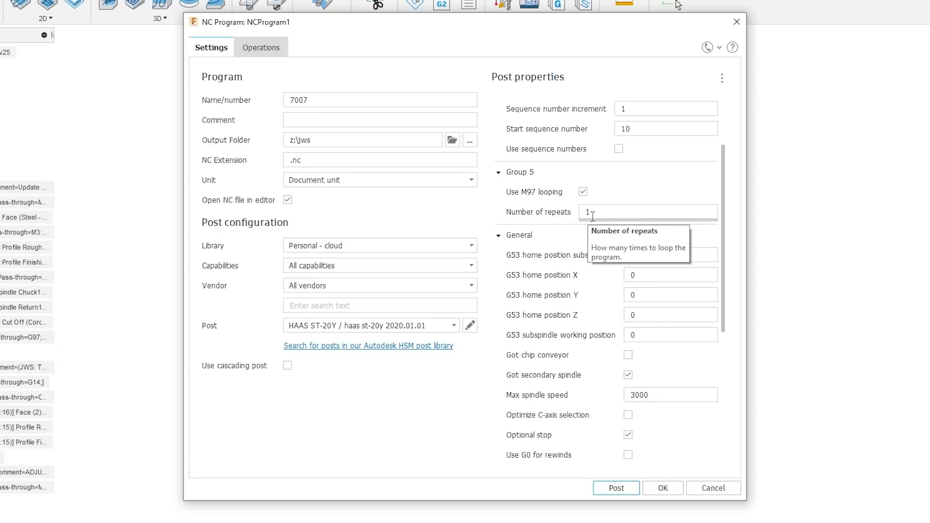
{"action": "left_click", "coordinate": [616, 487]}
{"action": "left_click", "coordinate": [568, 294]}
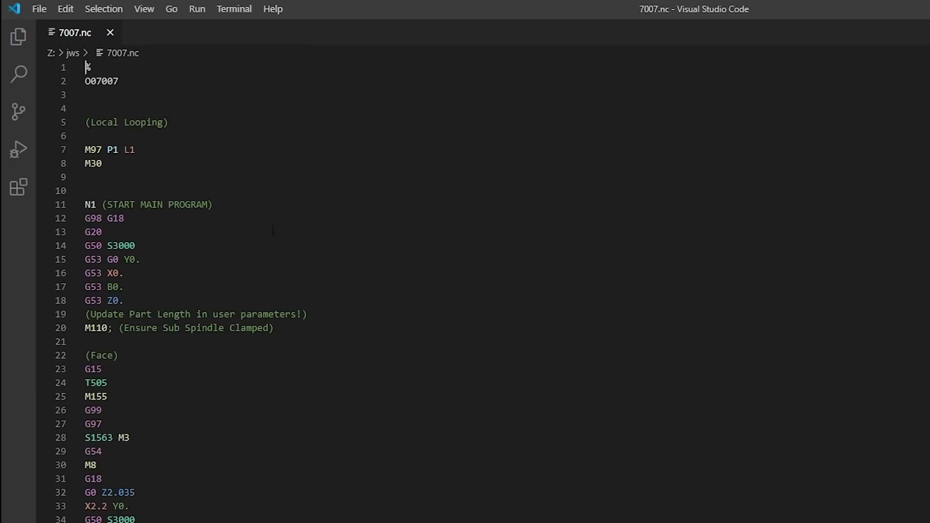
- Set the loop count on the M97 P1 line of 7007.nc to L5 in Visual Studio Code
{"action": "key", "text": "shift+Left"}
{"action": "type", "text": "5"}
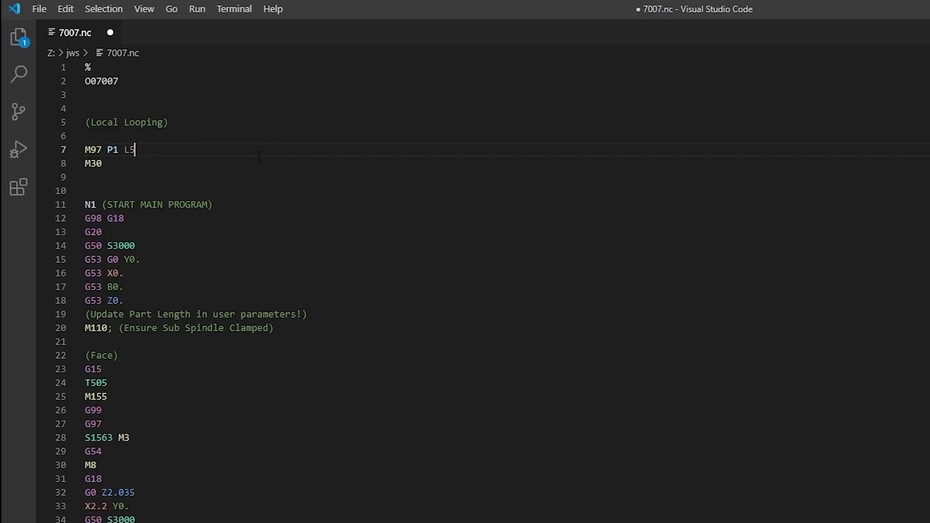